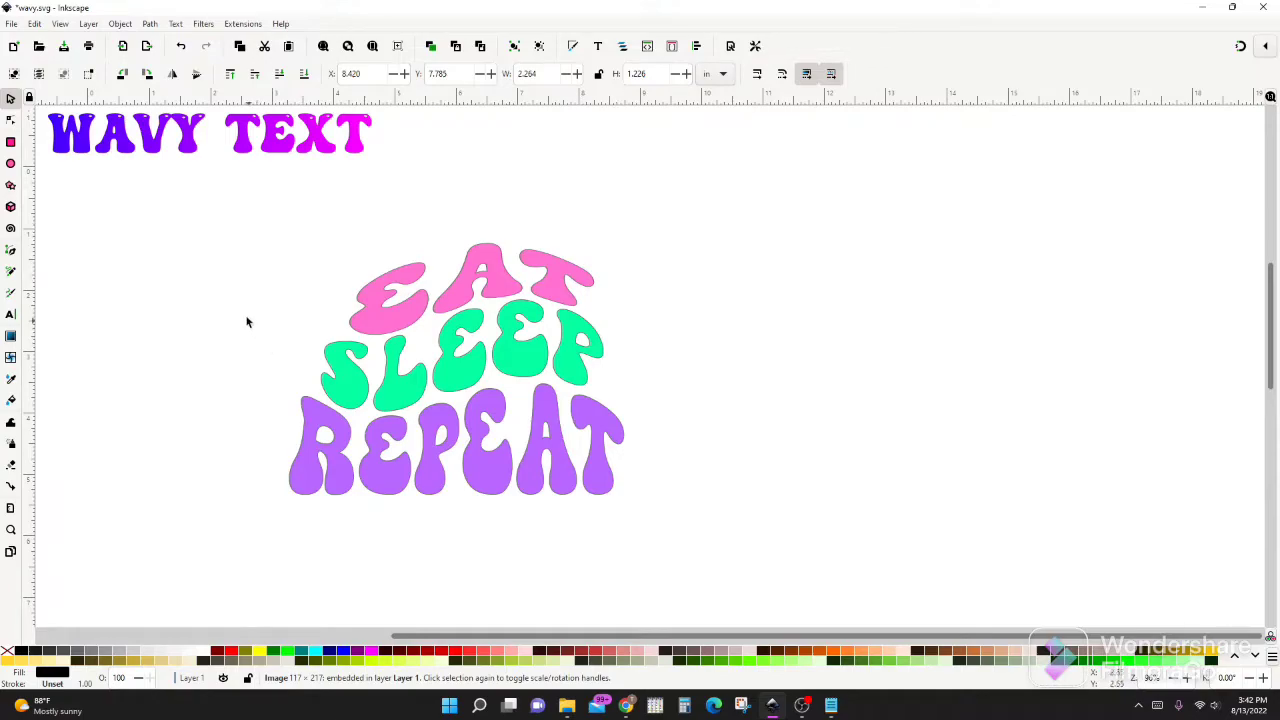
Scroll past the finished example art down to the five-colour stripe image
scroll(183, 324, down, 10)
Open Text and Font, Align and Distribute, and Path Effects from their menus, then widen the dock
scroll(183, 326, down, 1)
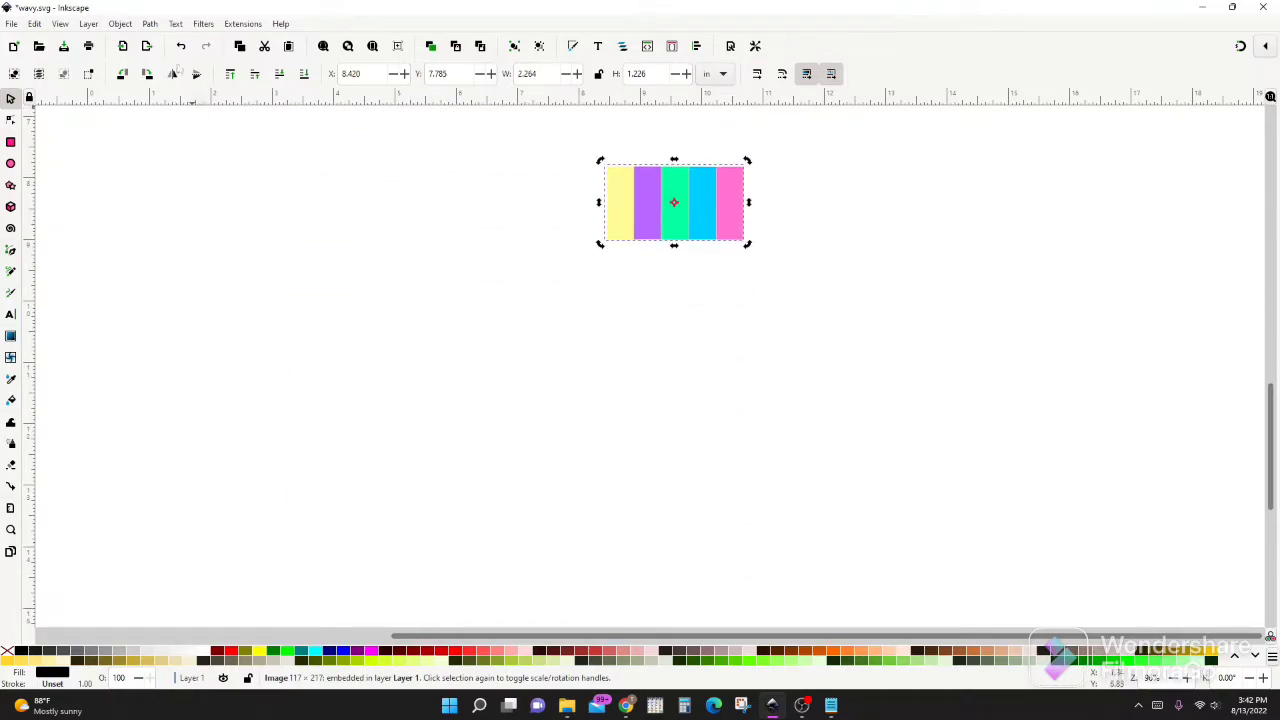
click(176, 24)
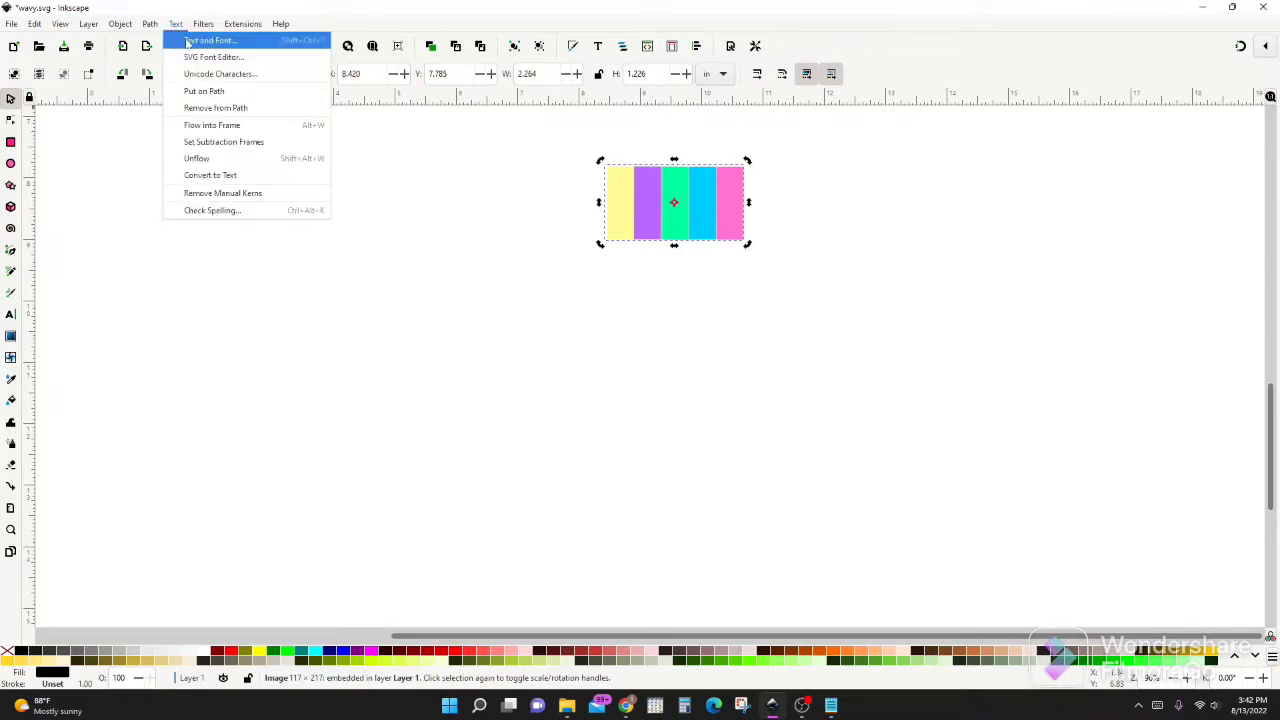
click(187, 41)
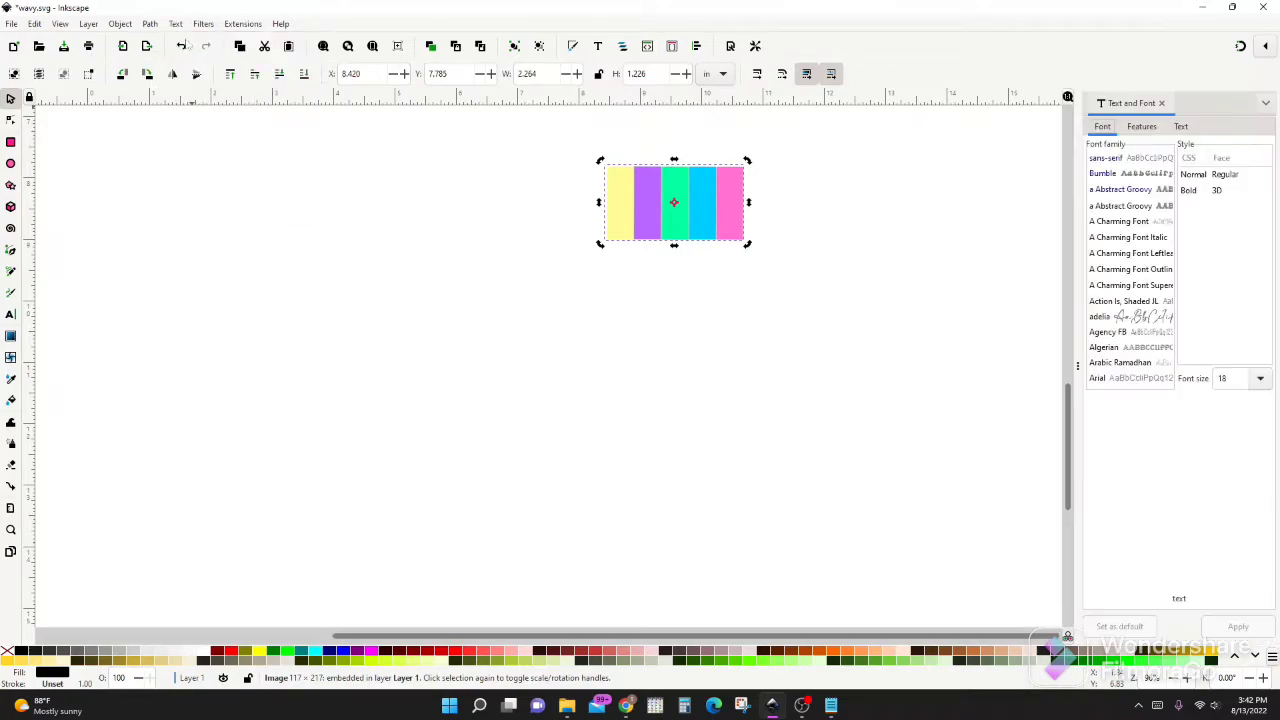
click(123, 27)
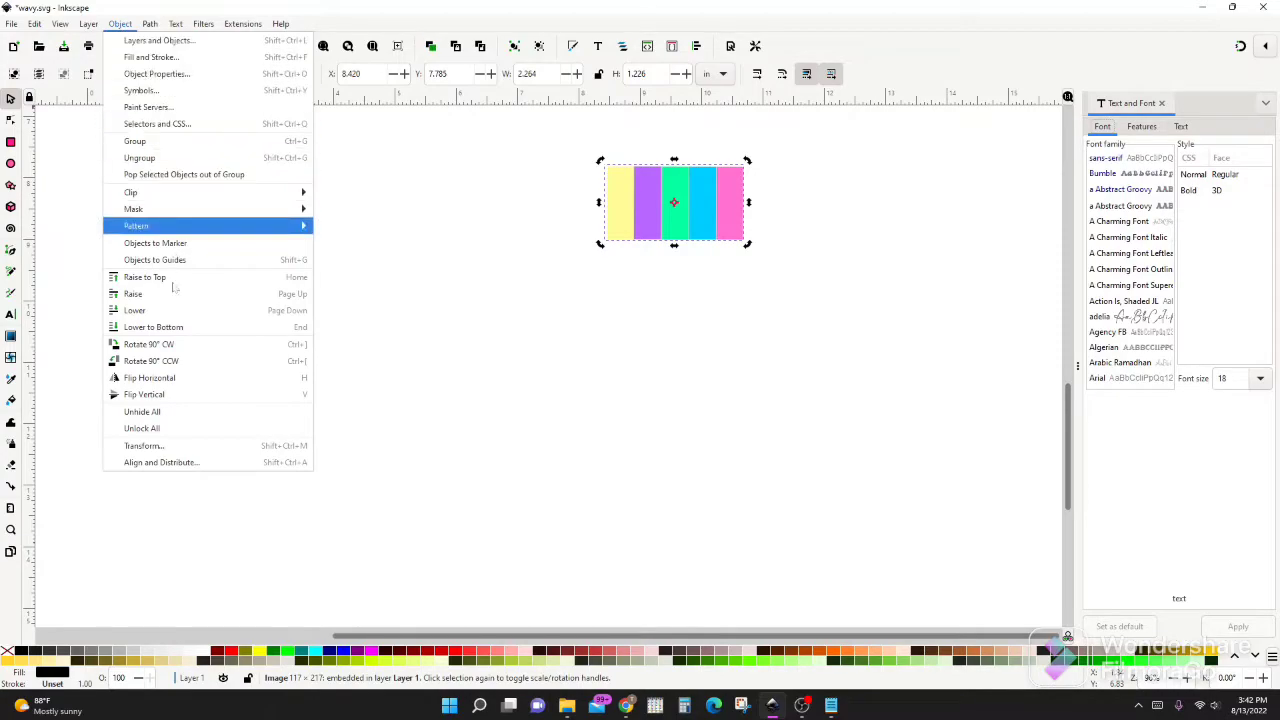
click(162, 462)
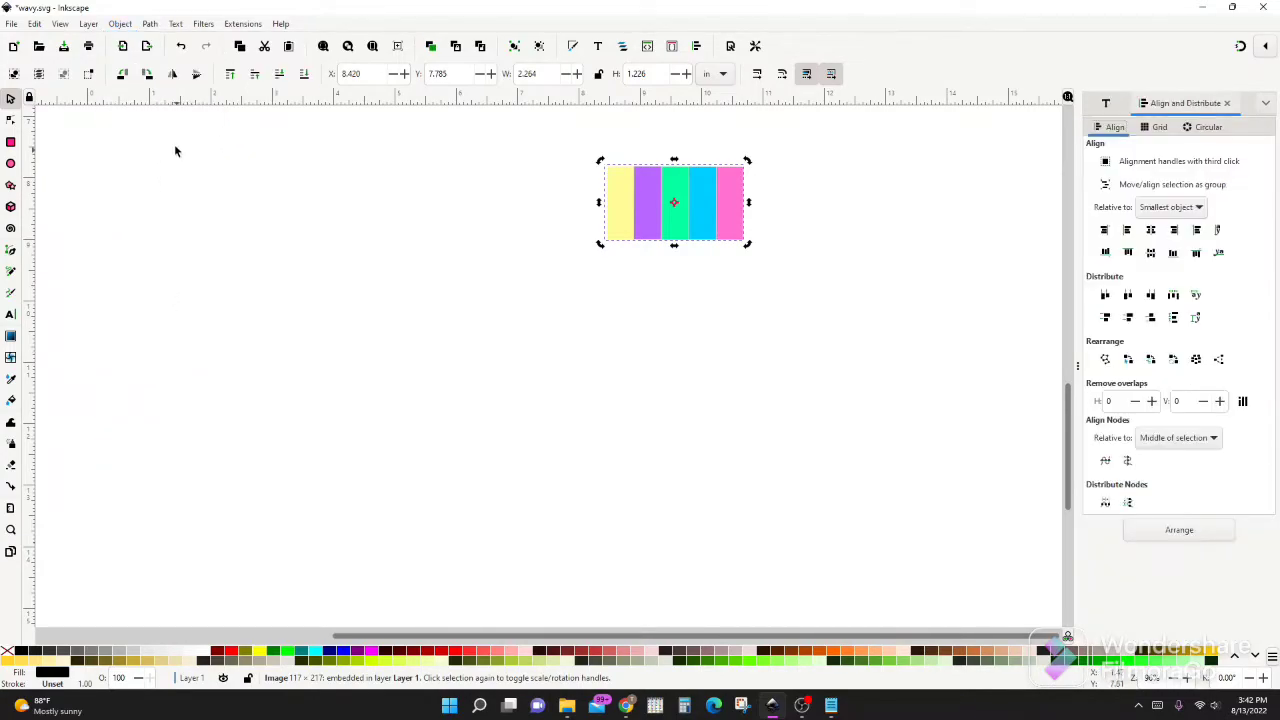
click(150, 26)
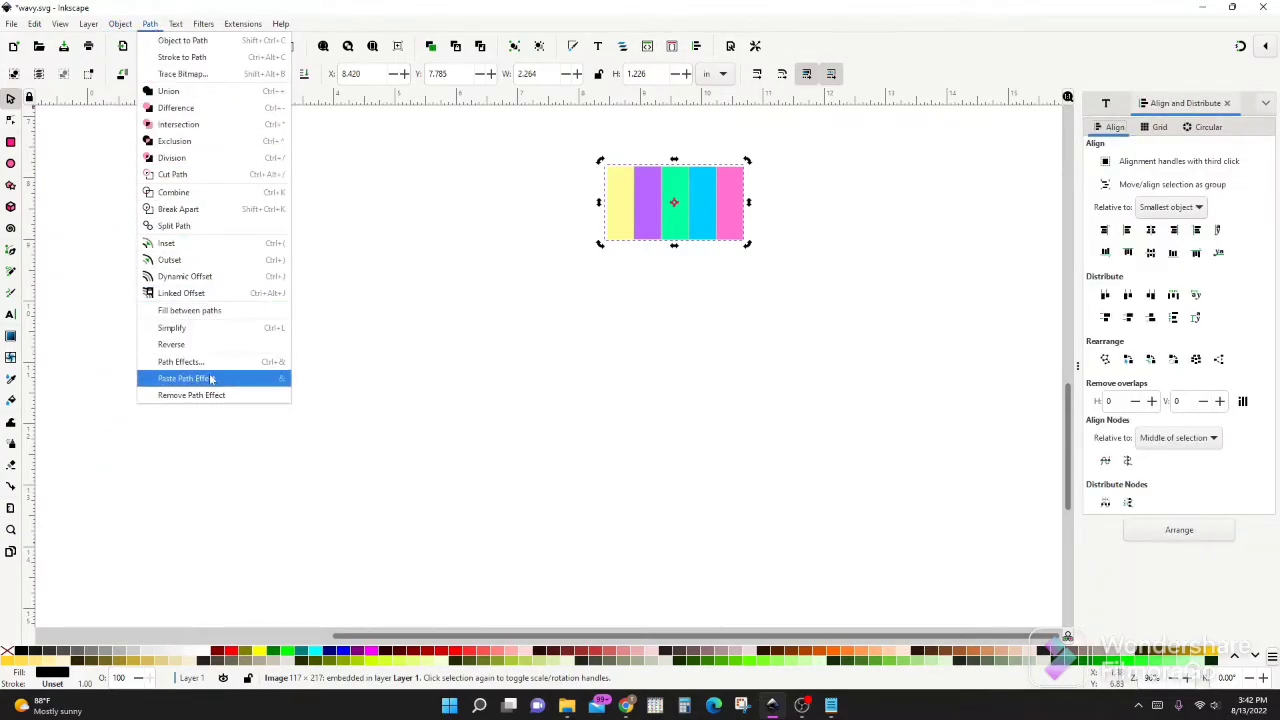
click(180, 362)
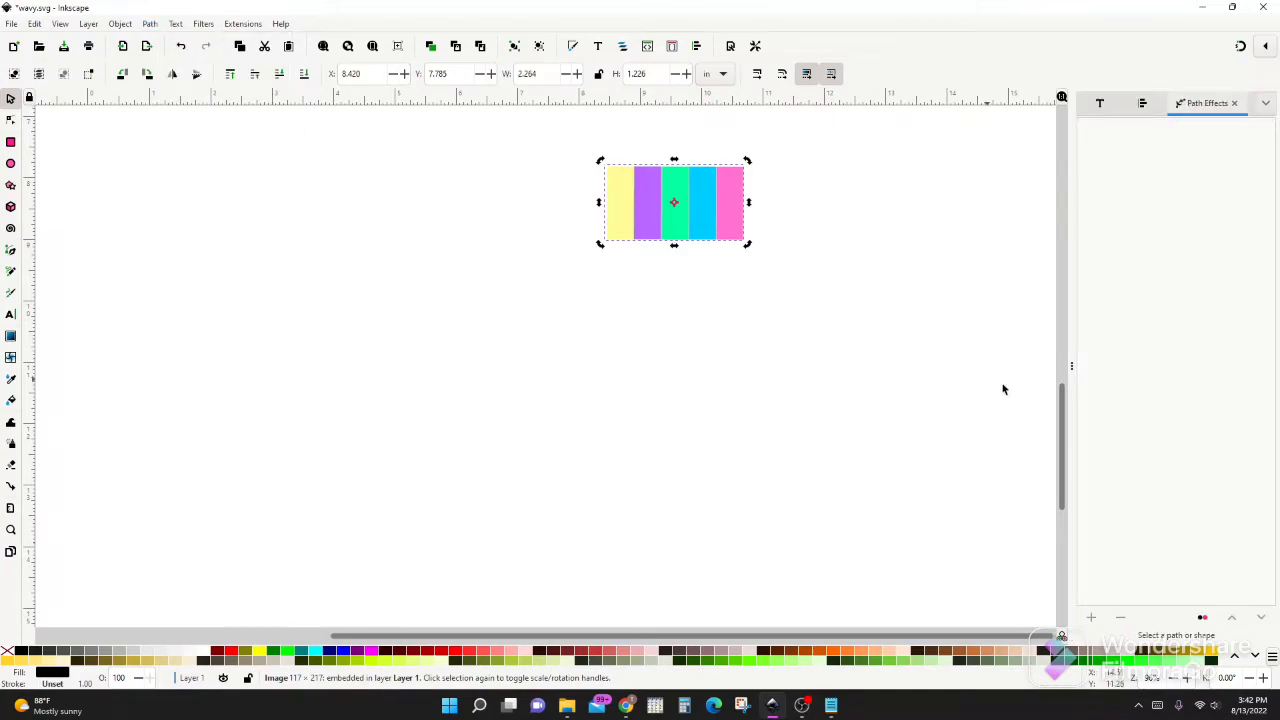
drag(1071, 366, 828, 347)
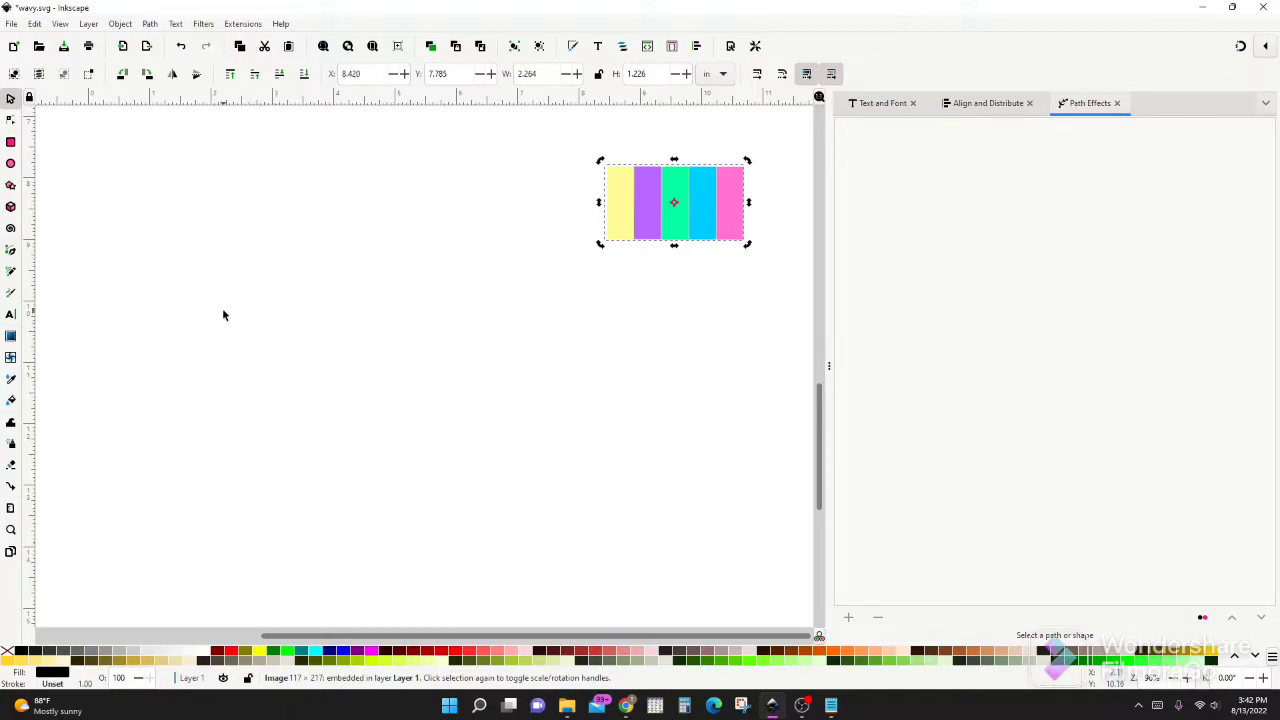
Create a text object reading EAT and SLEEP on two lines
key(t)
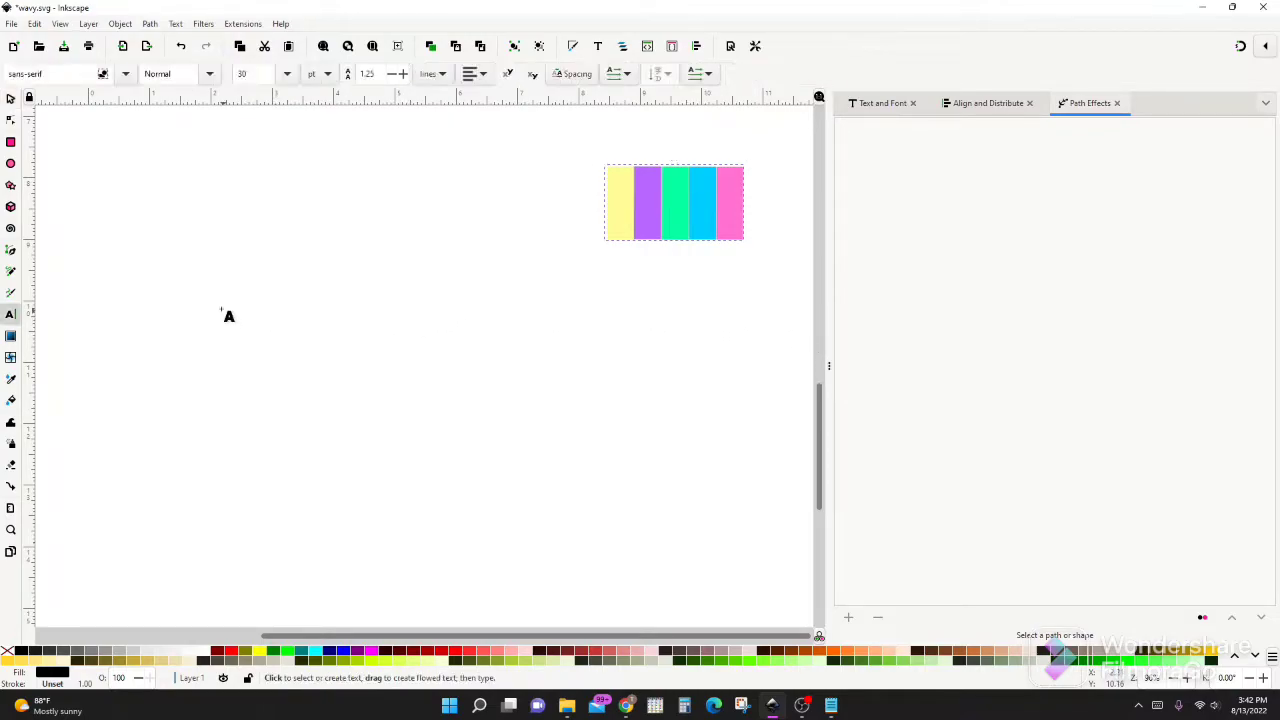
click(206, 263)
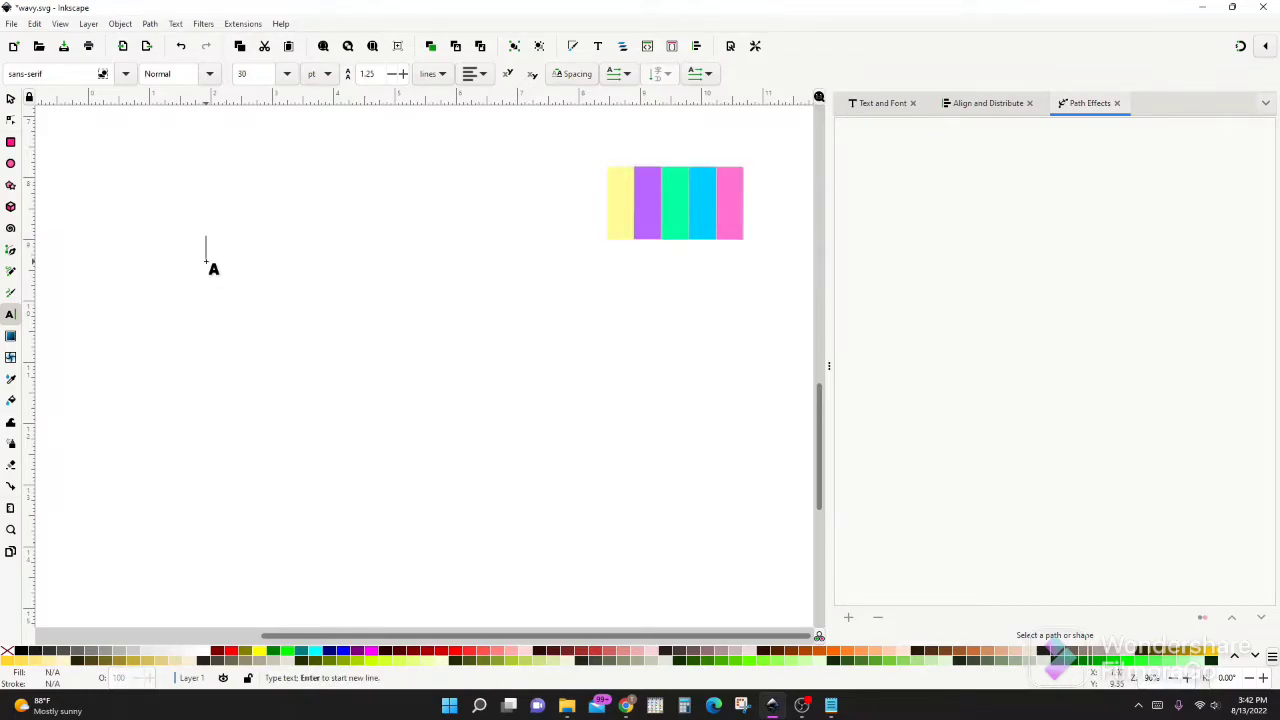
text(EAT)
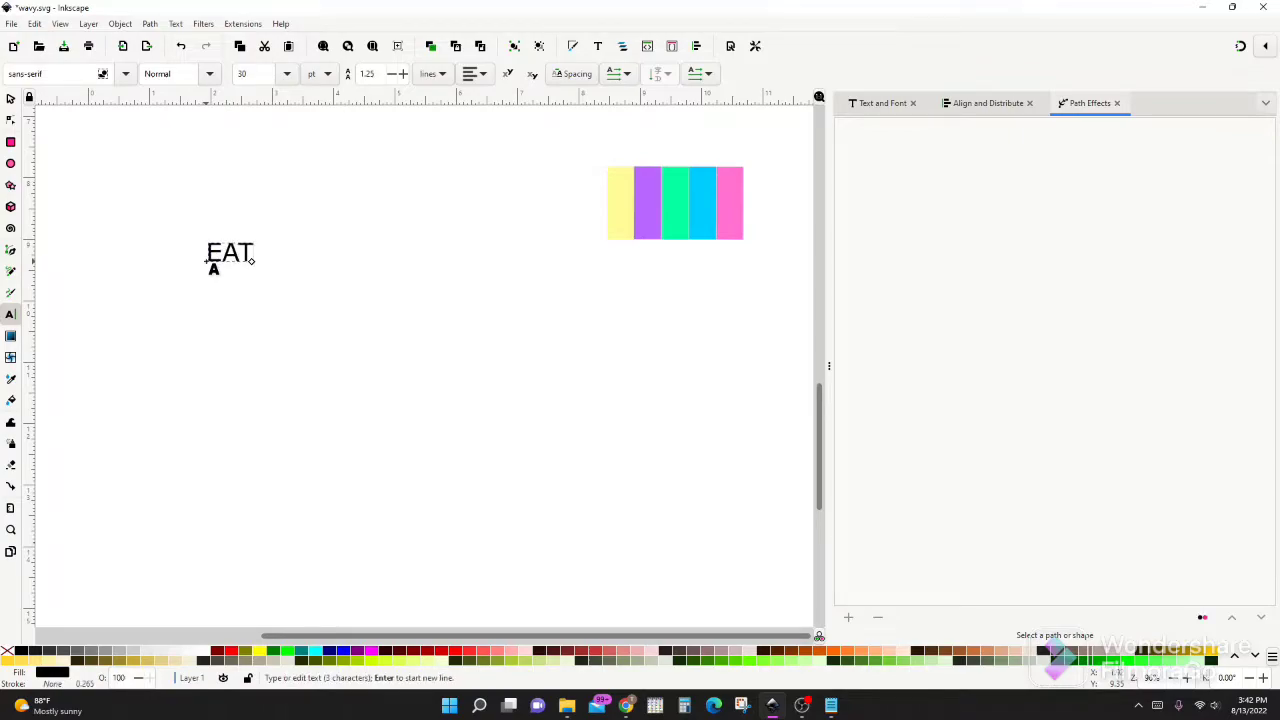
key(Return)
text(SLEEP)
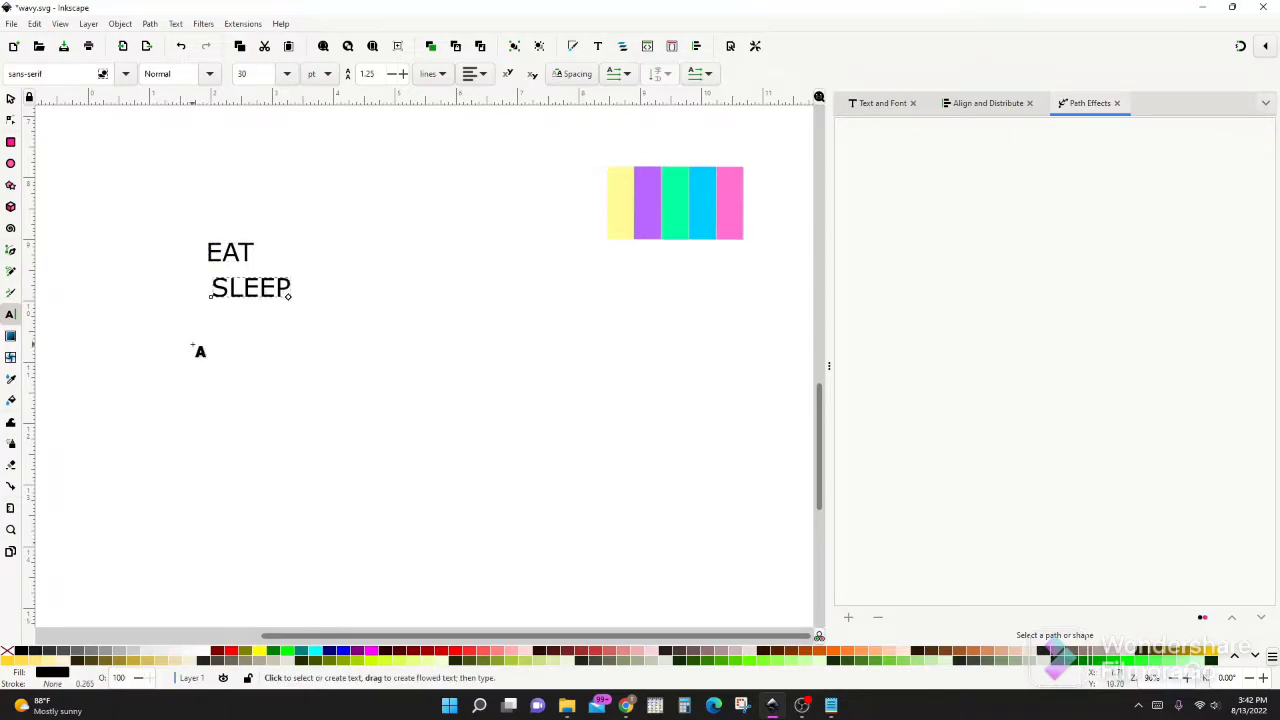
Add a separate REPEAT text line below SLEEP, correcting a typo, and return to the Selector
click(199, 336)
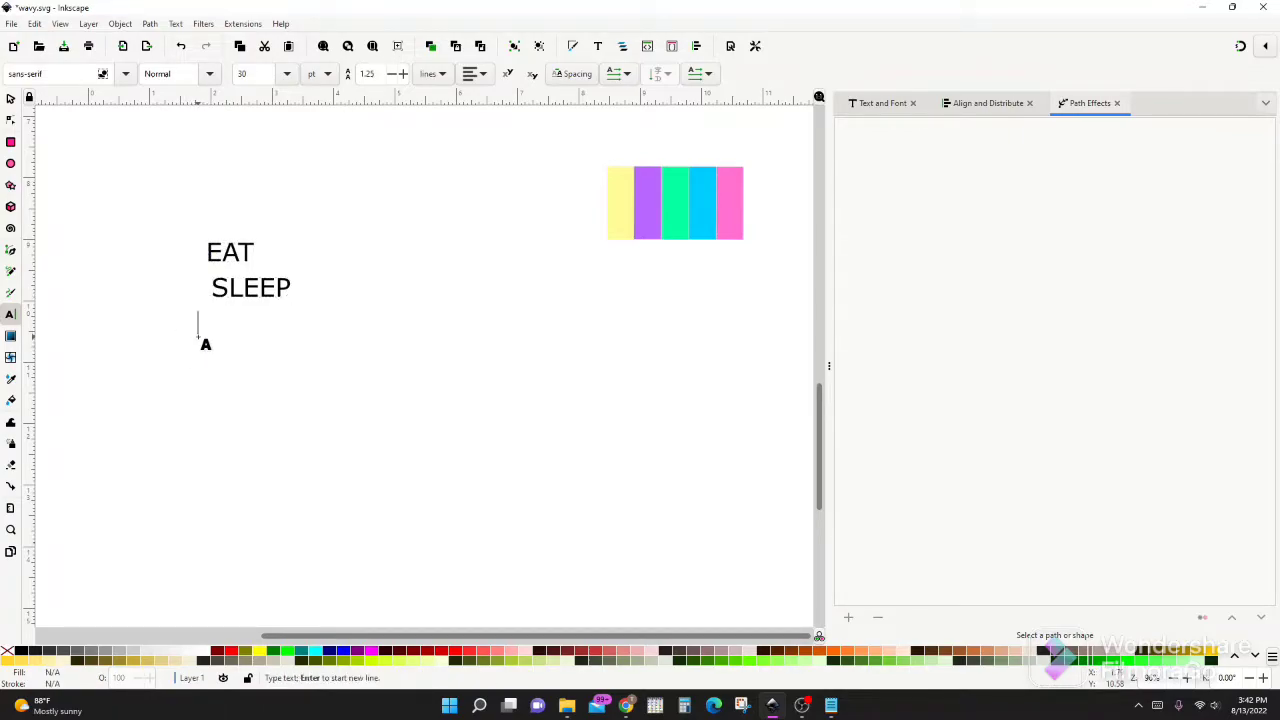
text(REAPE)
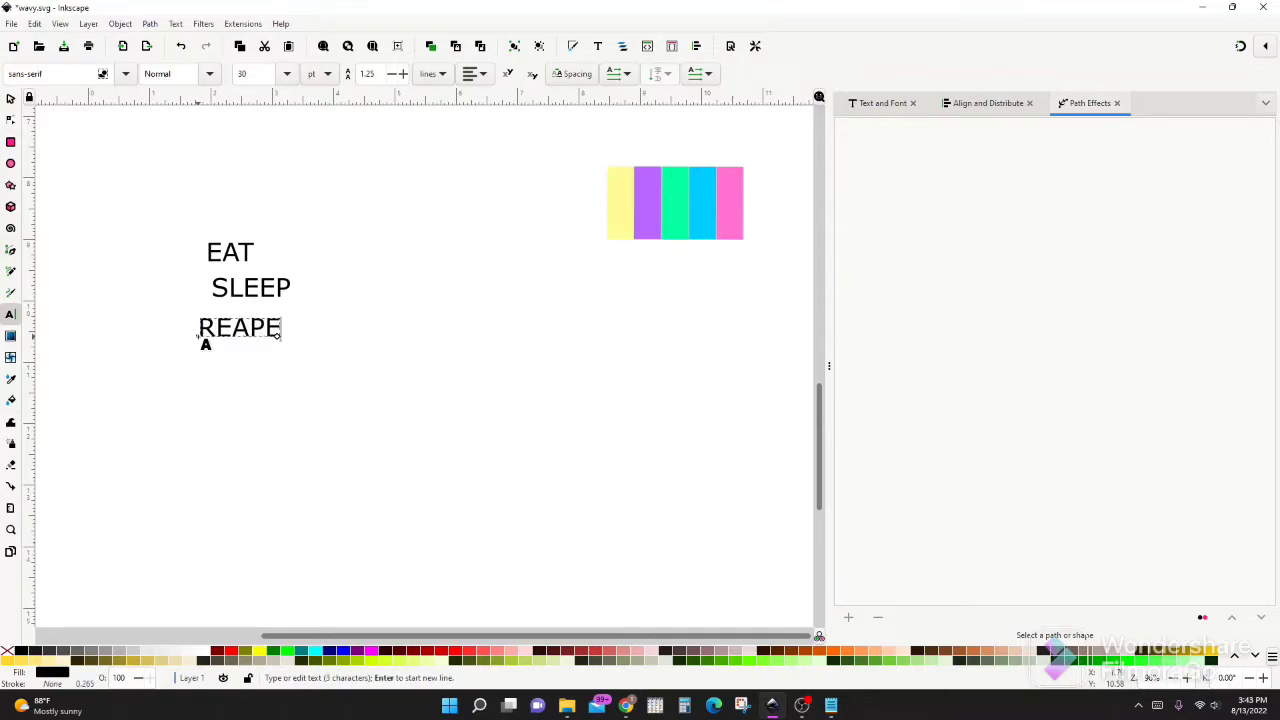
key(BackSpace)
key(BackSpace)
key(BackSpace)
text(PEAT)
key(F1)
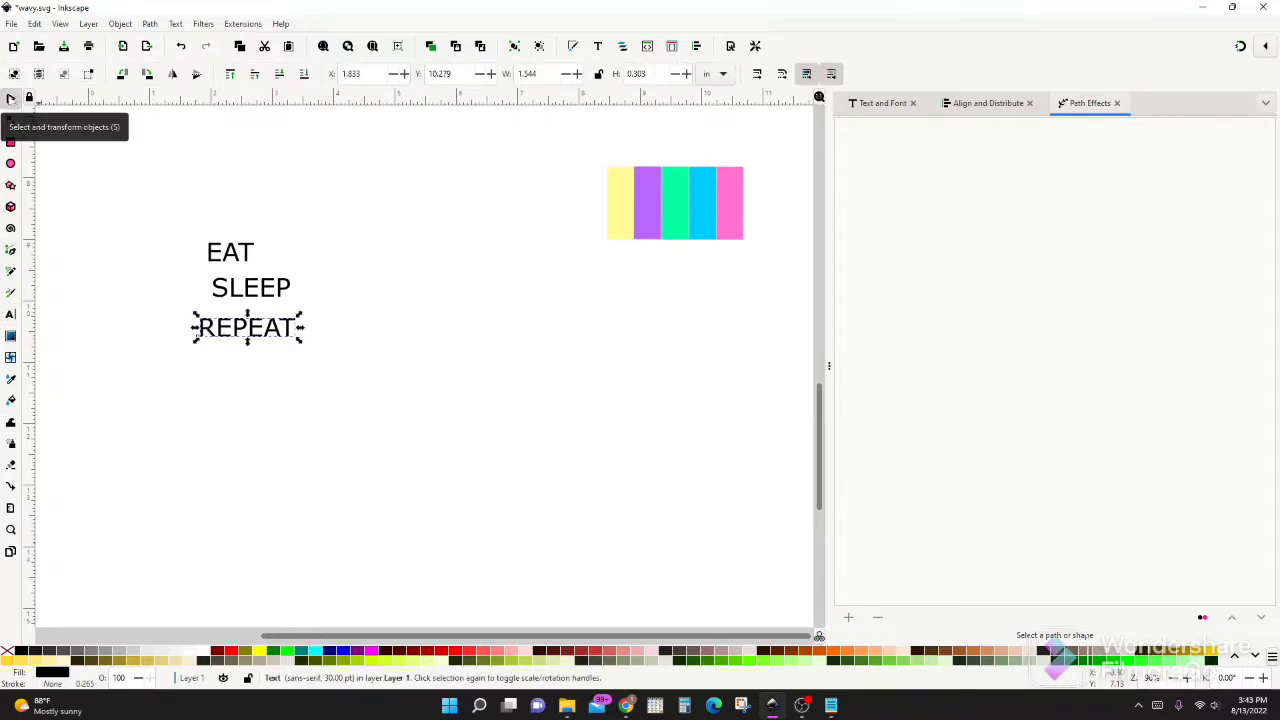
scroll(184, 290, up, 5)
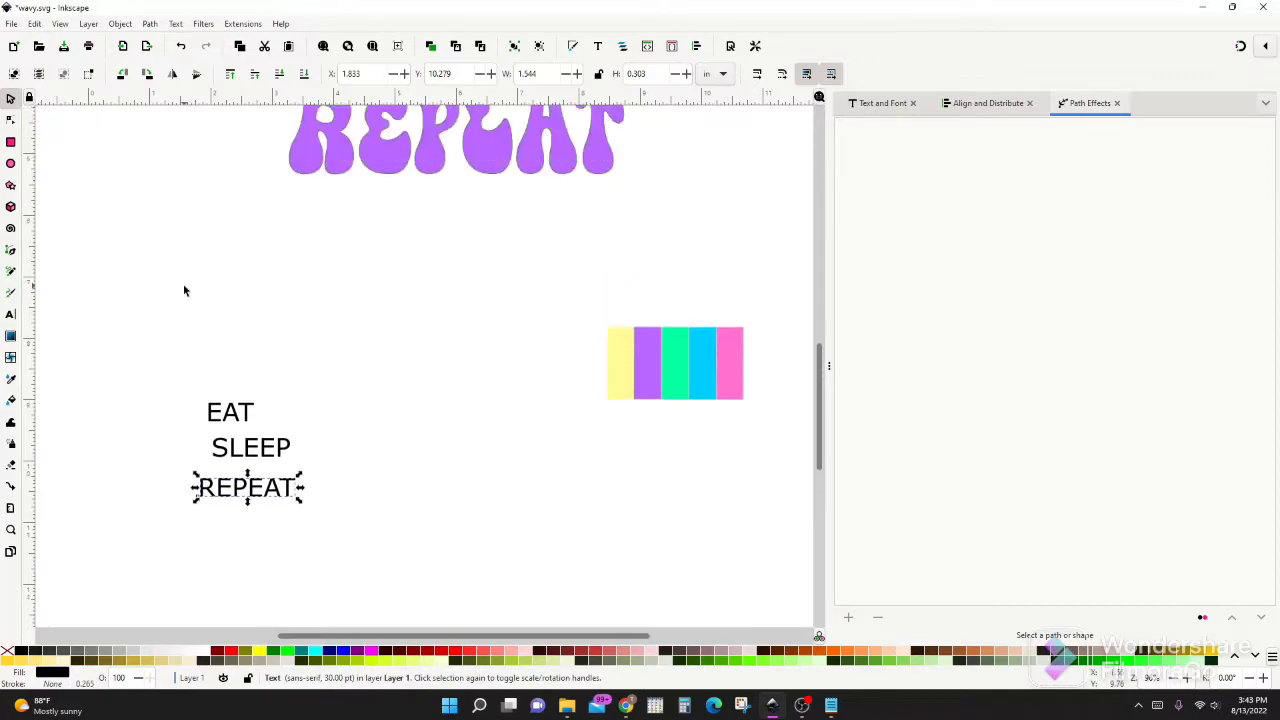
scroll(184, 290, down, 5)
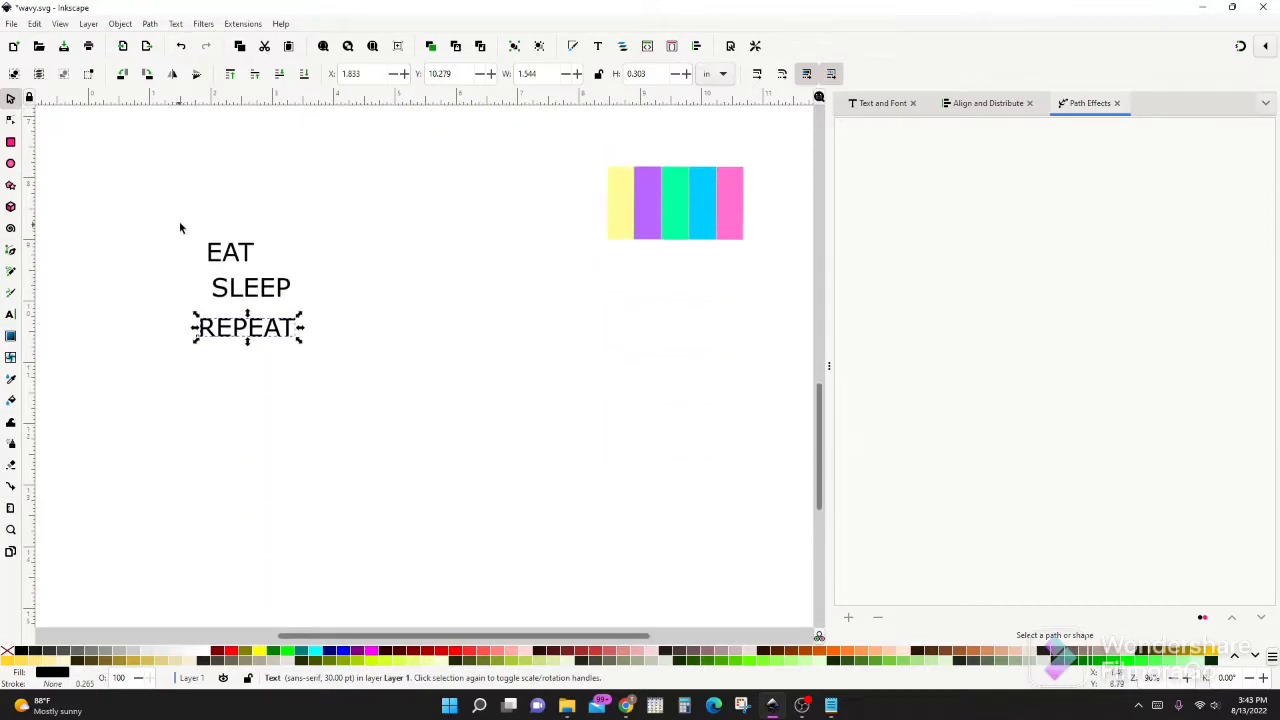
Select EAT, SLEEP and REPEAT and switch their font family to Bumble
drag(163, 223, 320, 389)
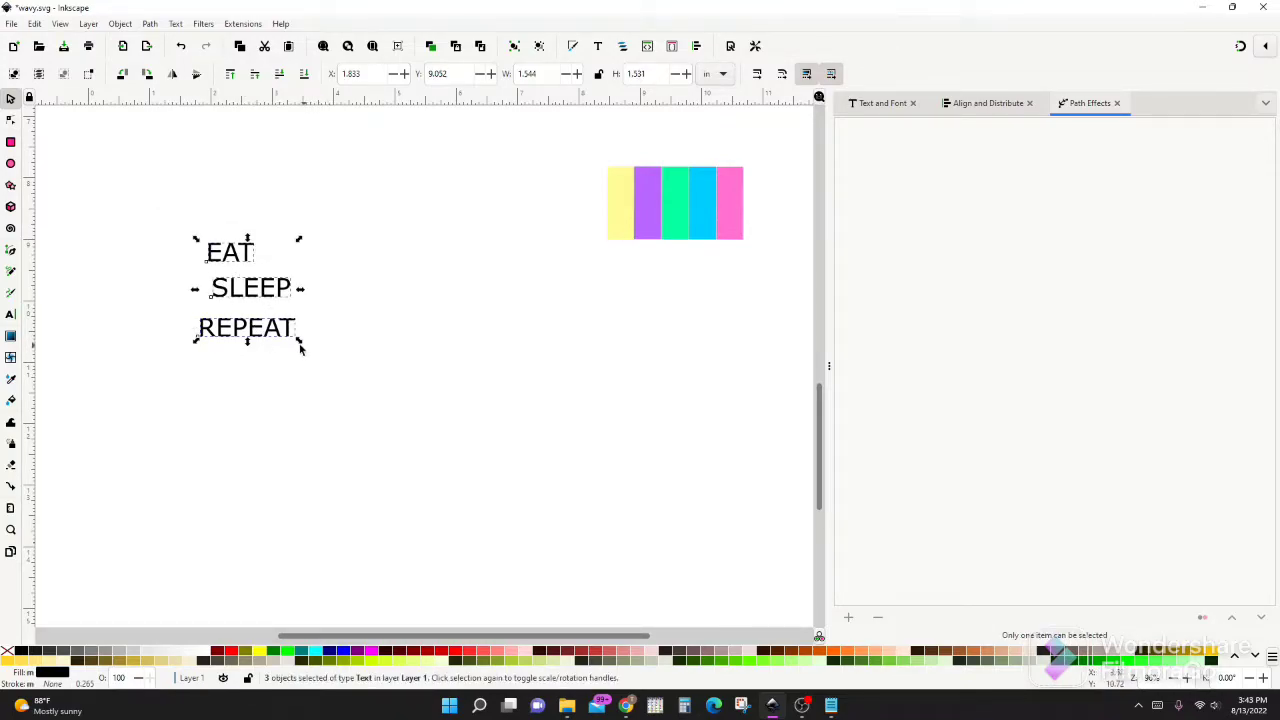
click(882, 104)
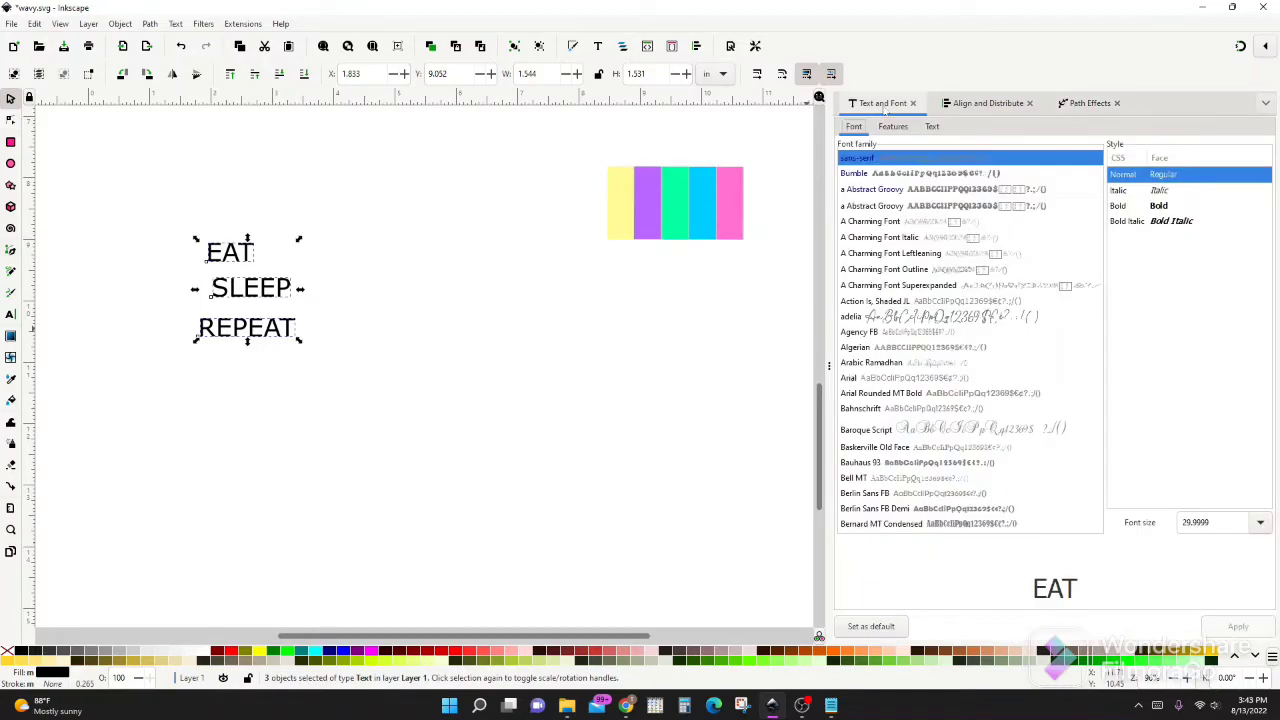
click(885, 175)
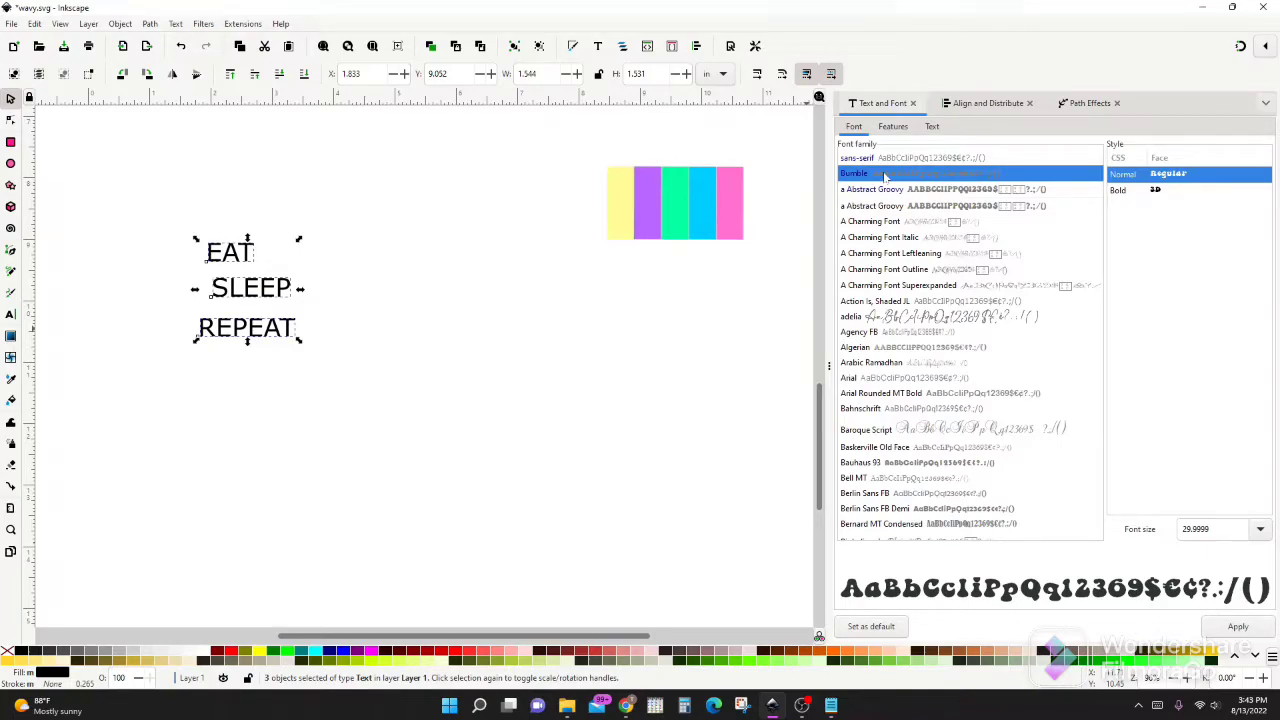
double_click(885, 175)
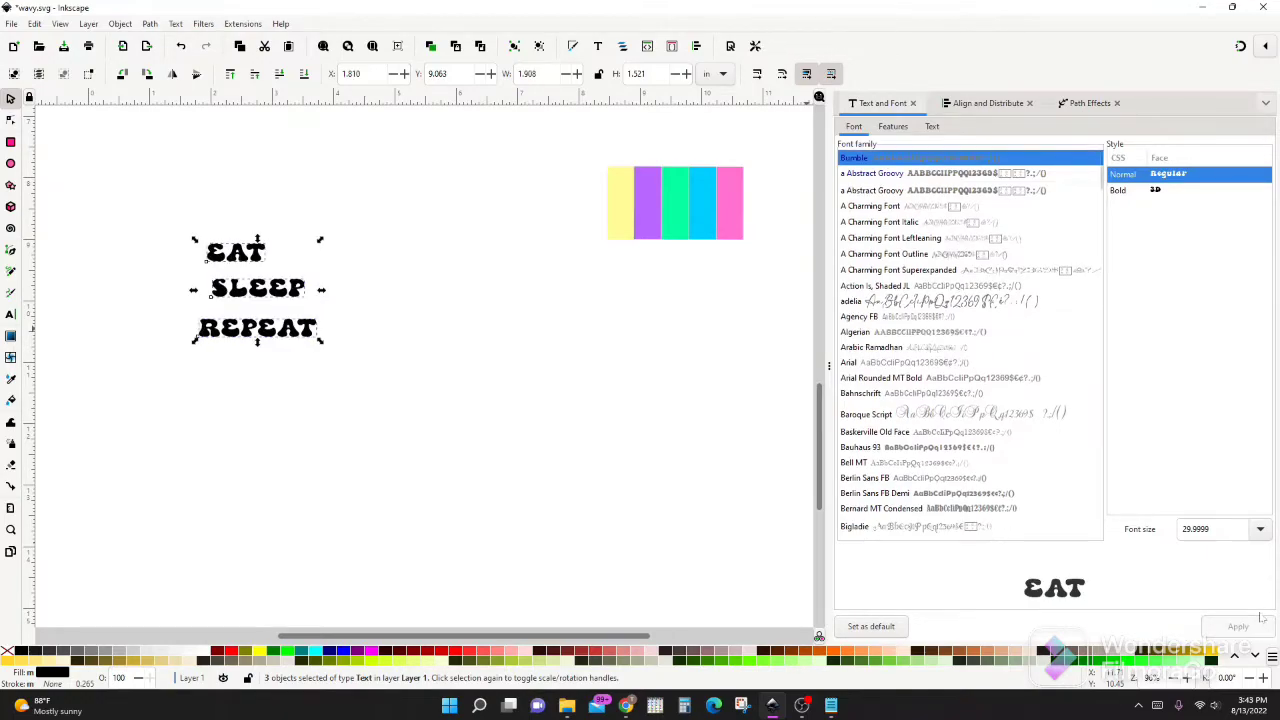
click(331, 462)
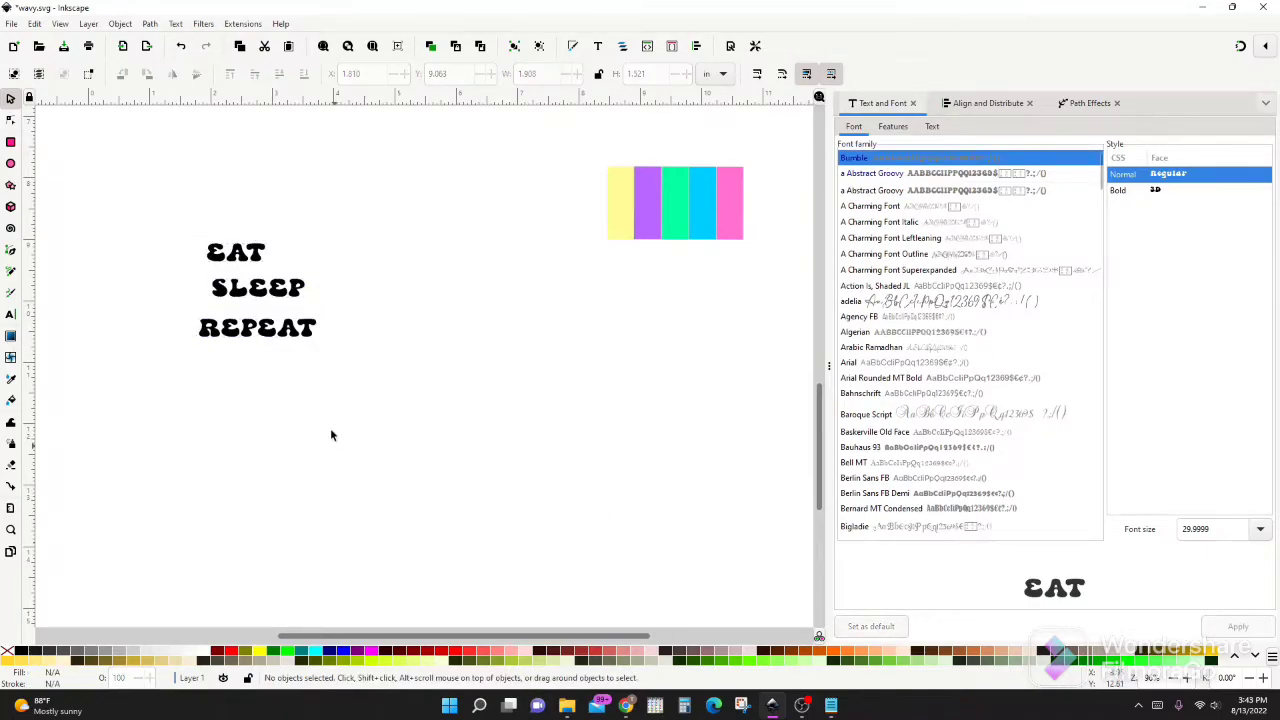
Enlarge EAT about threefold and tuck SLEEP snugly underneath it
click(250, 257)
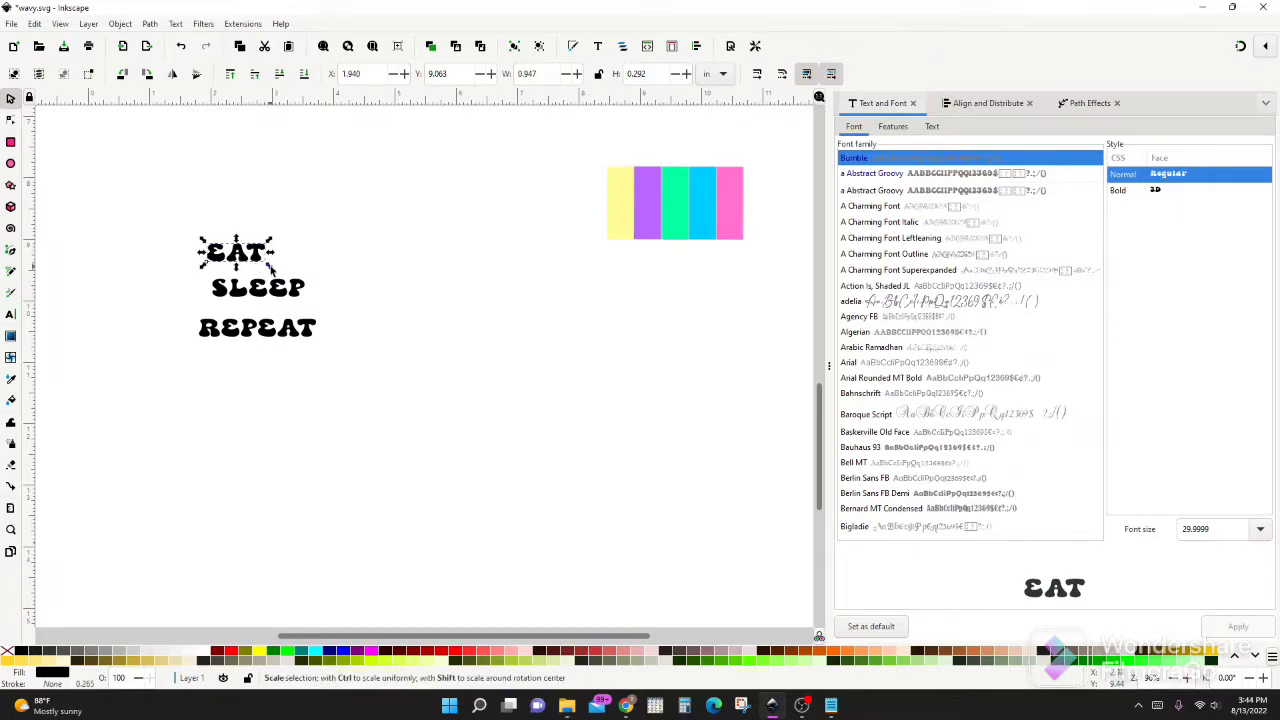
drag(271, 267, 341, 245)
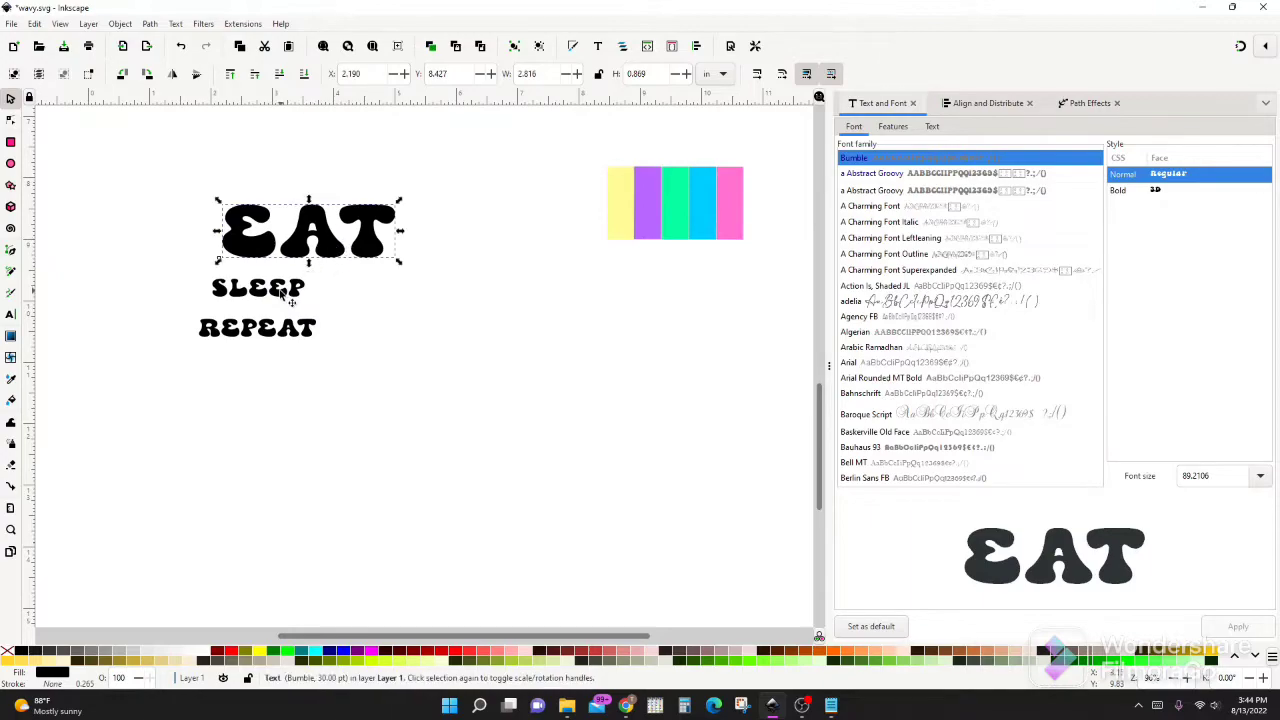
drag(290, 299, 395, 268)
drag(332, 242, 326, 307)
click(337, 318)
Enlarge REPEAT to about 224%, move it up against SLEEP, and narrow it to match
click(274, 330)
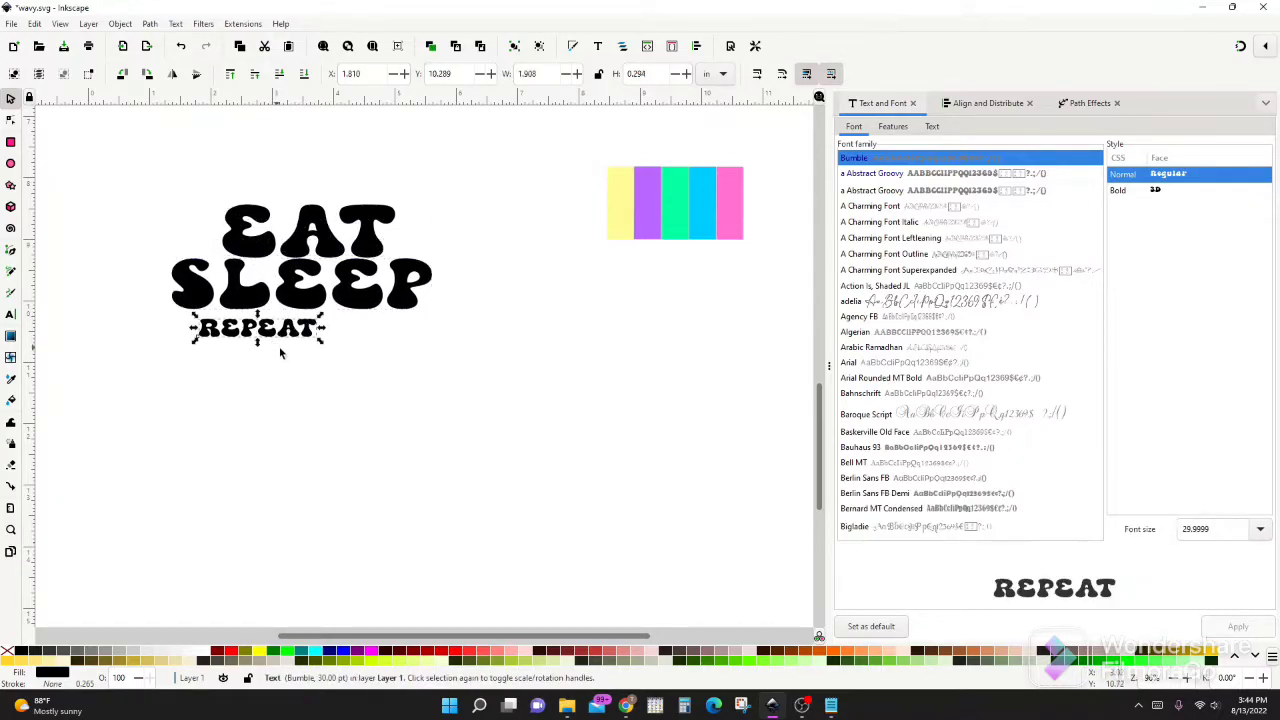
drag(322, 342, 412, 426)
drag(275, 342, 318, 348)
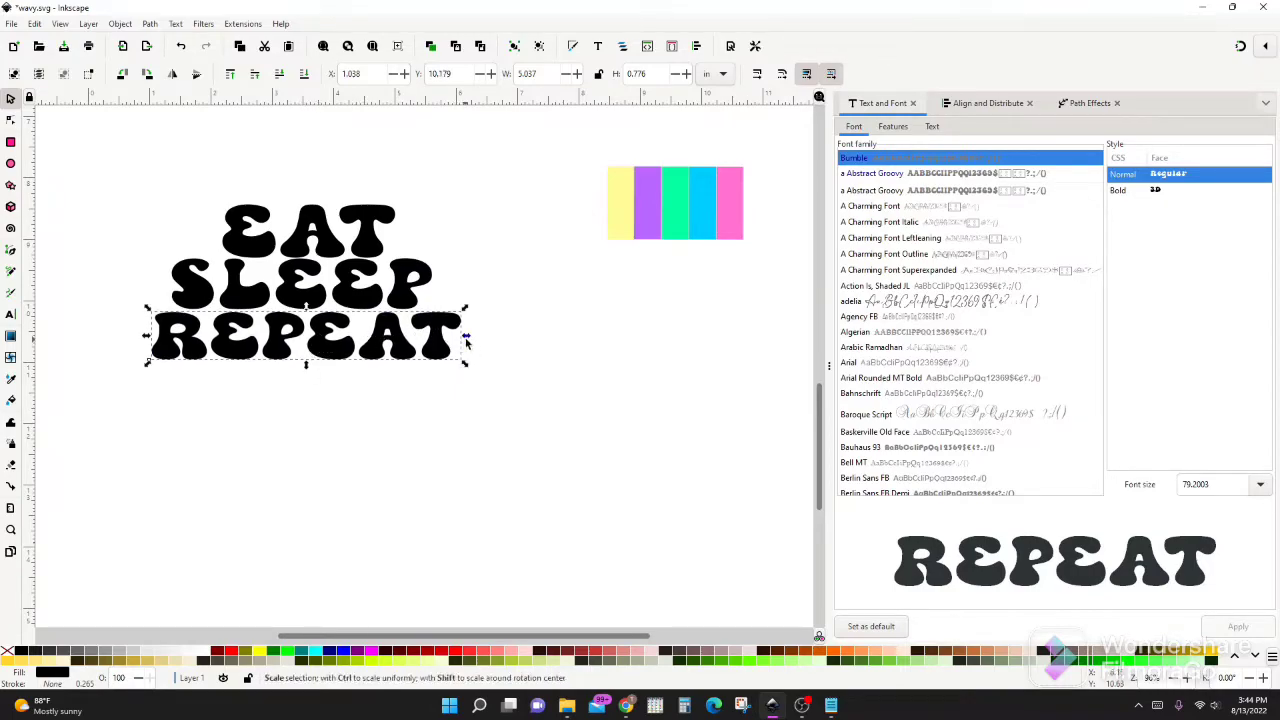
drag(466, 342, 444, 331)
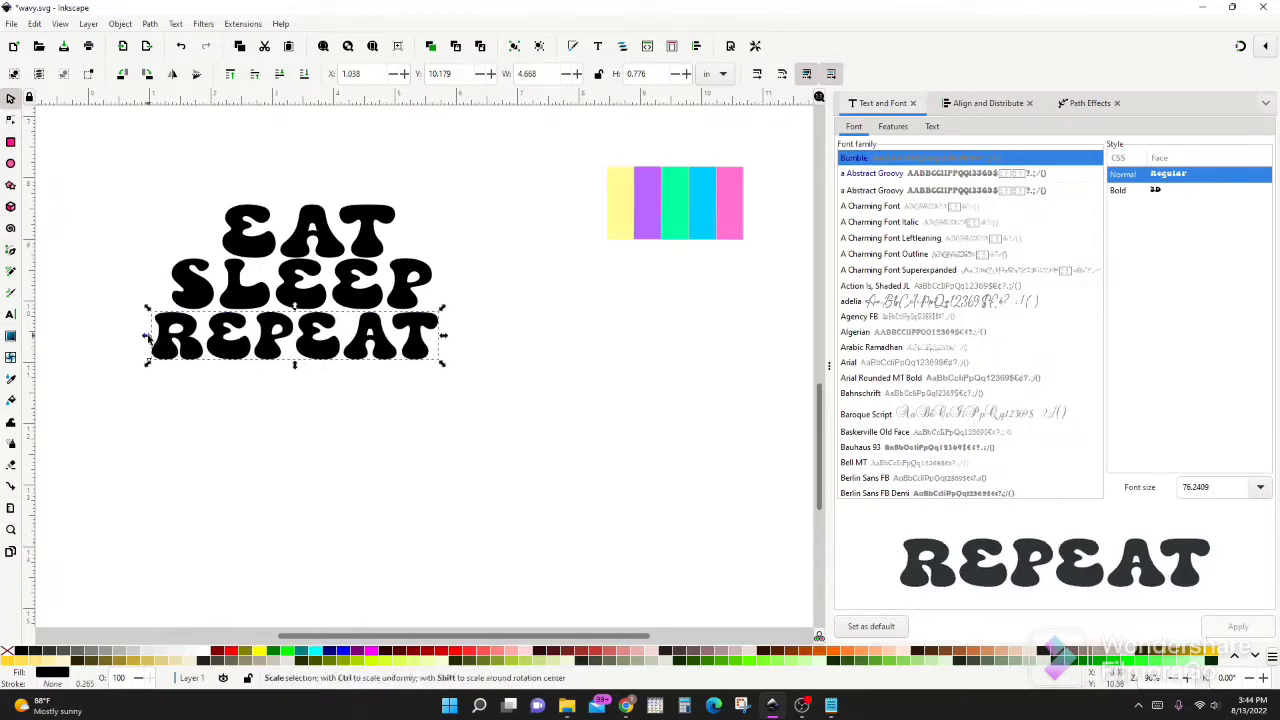
drag(148, 338, 161, 340)
Stretch EAT wider on both sides, flatten it slightly, and select all three lines
click(262, 226)
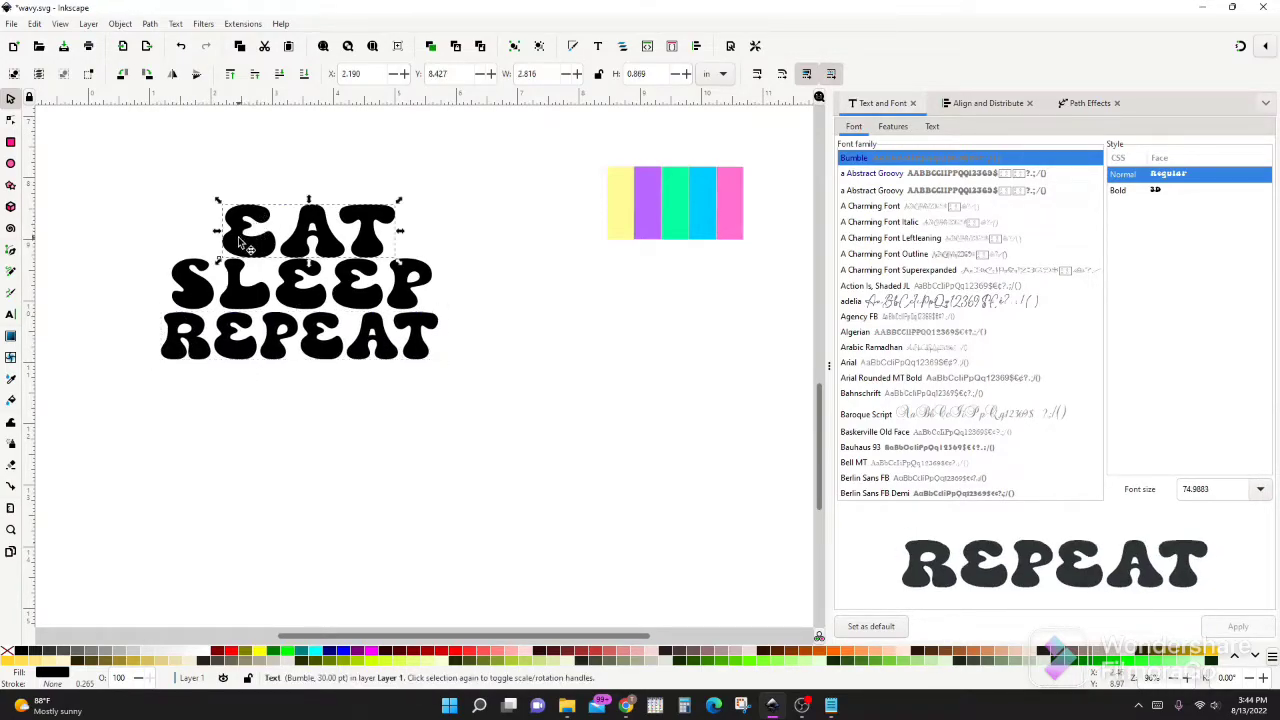
drag(216, 231, 192, 235)
drag(400, 235, 416, 234)
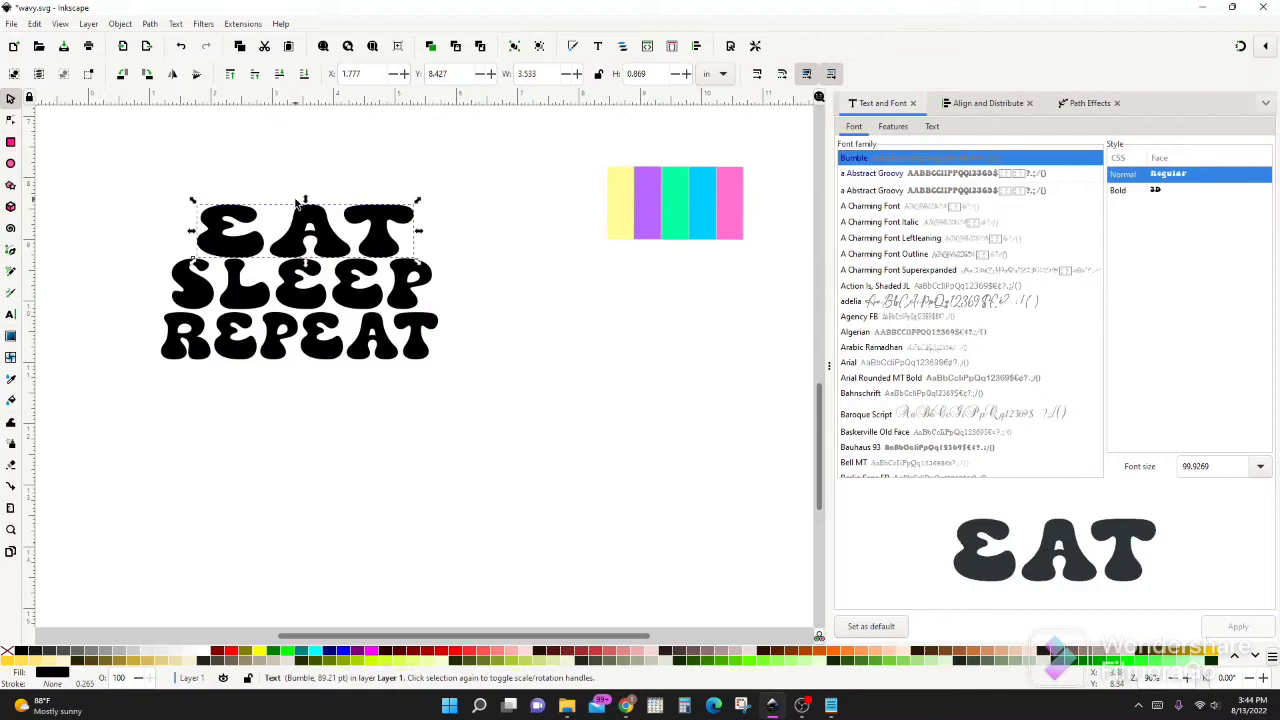
drag(305, 200, 306, 215)
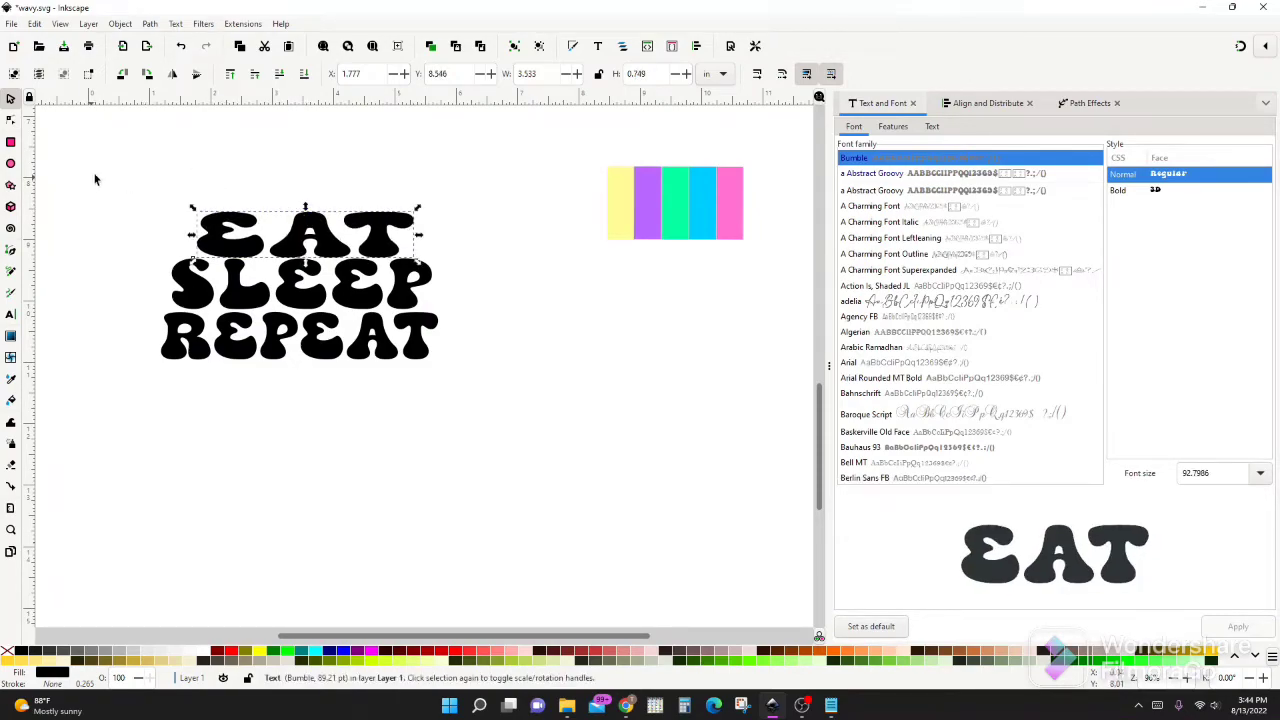
drag(116, 168, 508, 455)
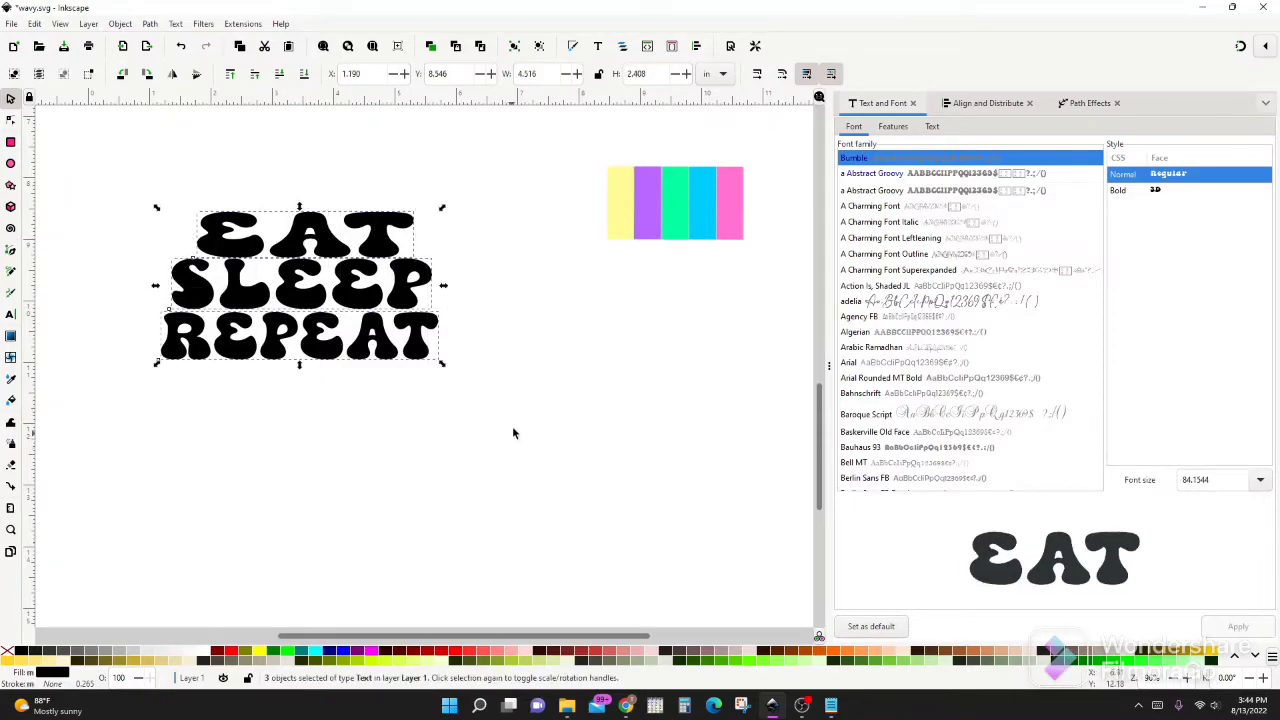
Apply 'Make vertical gaps equal' from Align and Distribute to the three stacked words
click(988, 108)
scroll(920, 206, down, 1)
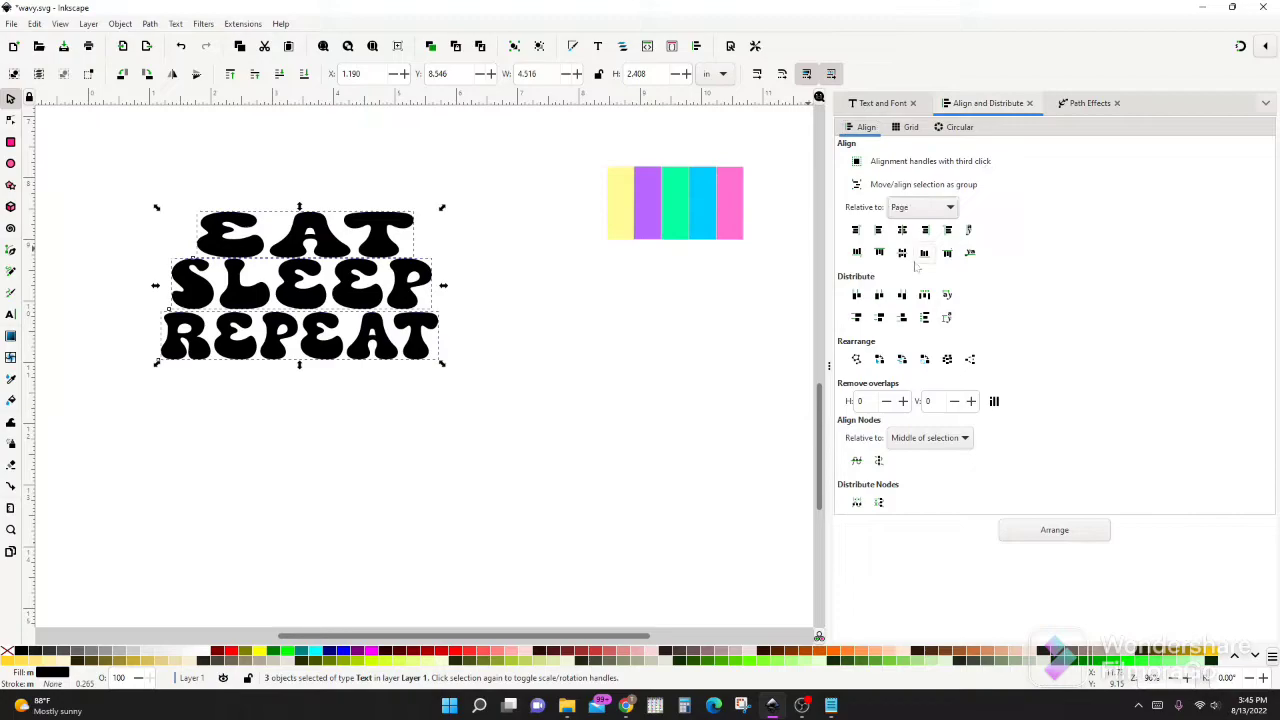
click(925, 318)
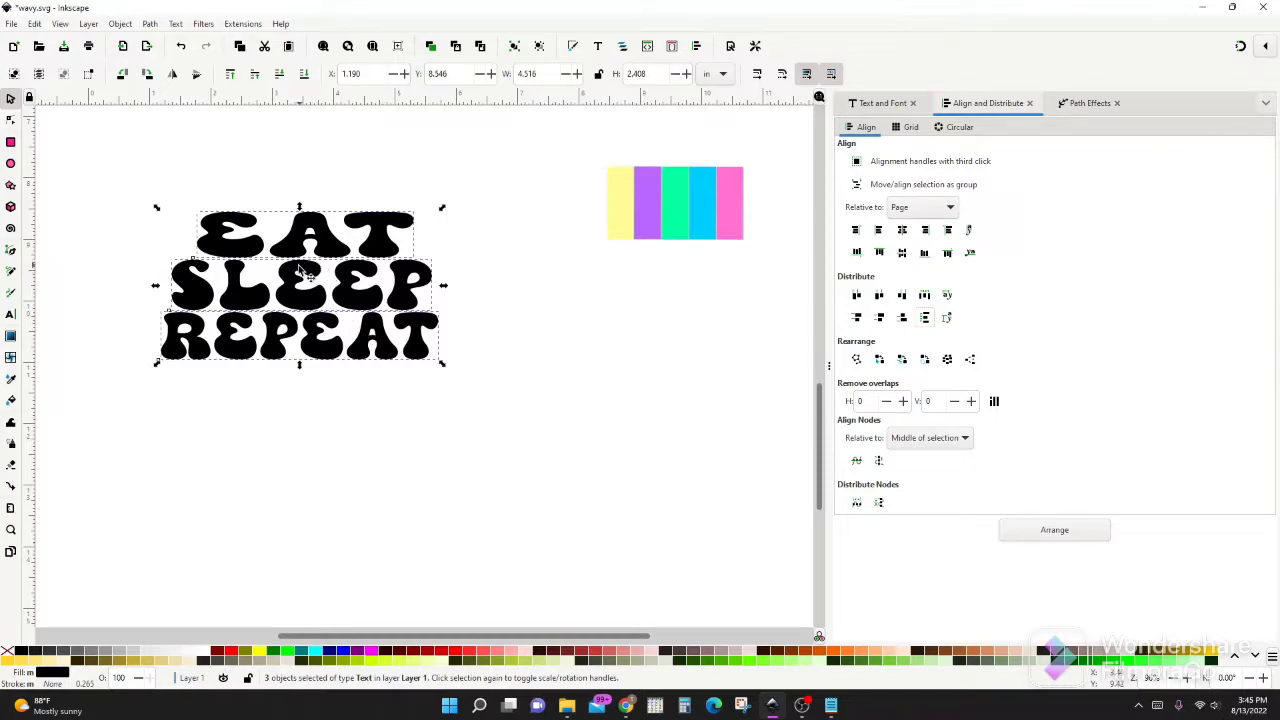
click(251, 395)
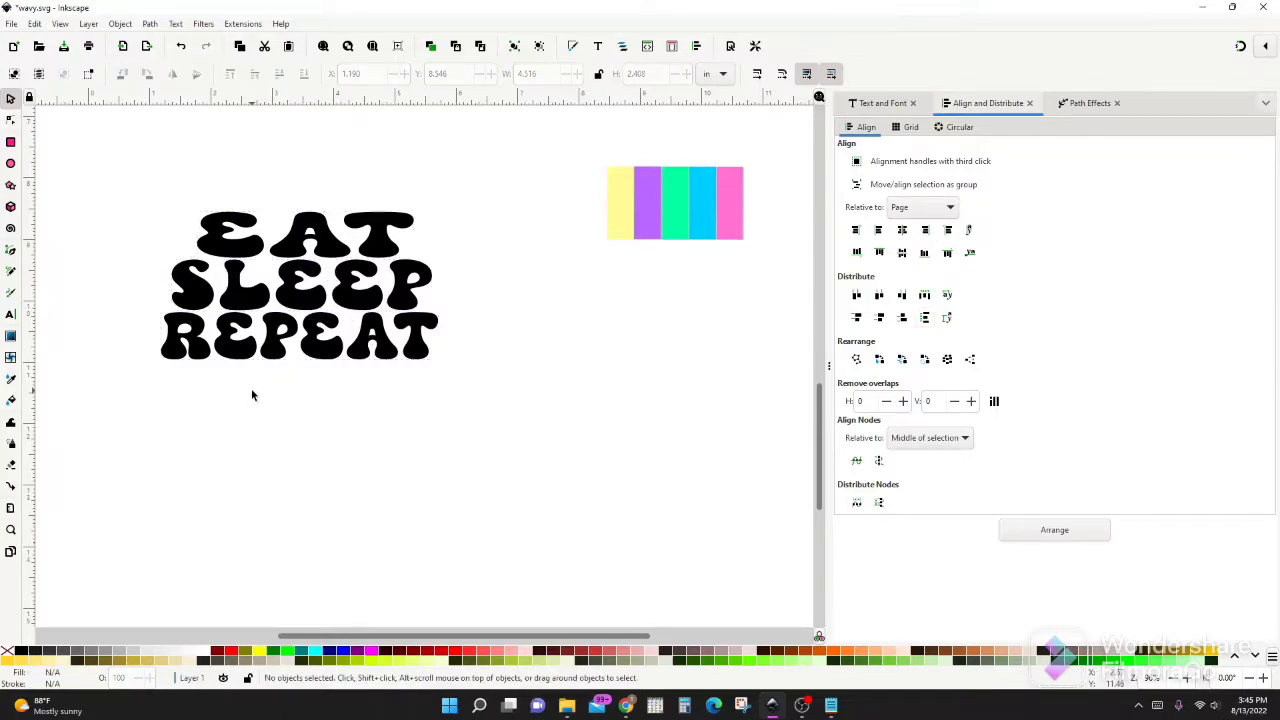
click(225, 250)
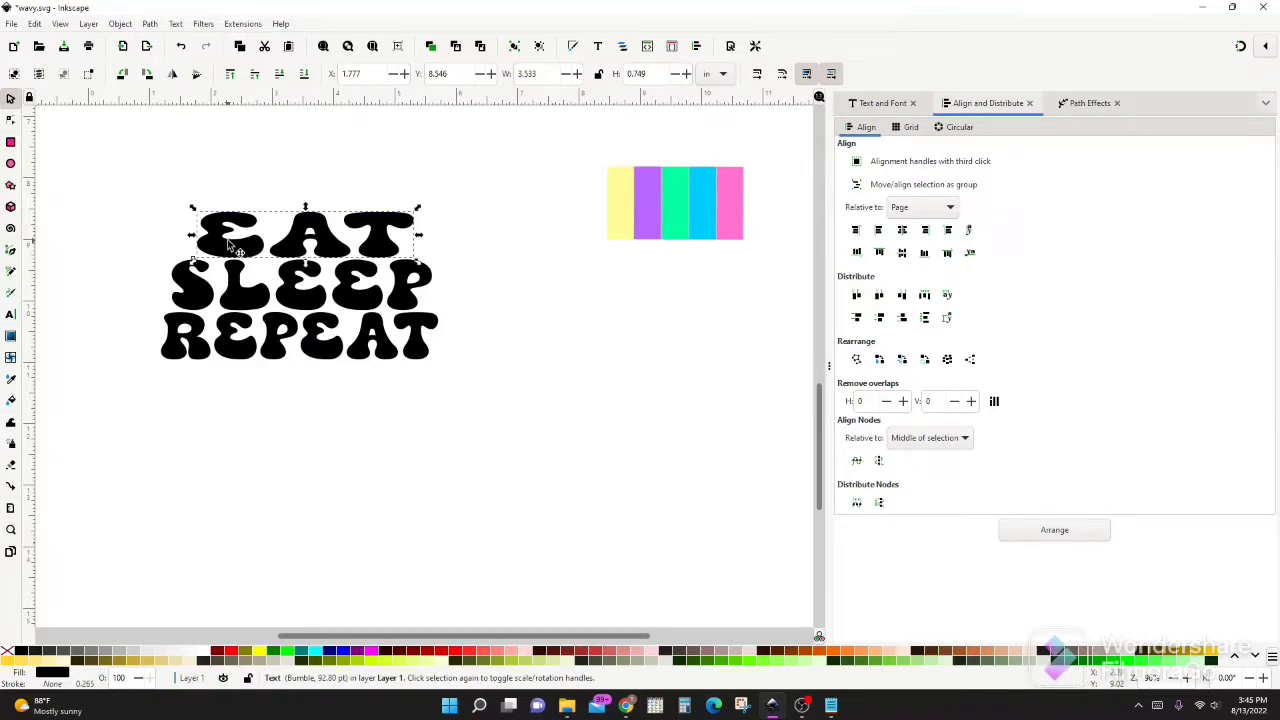
Use the Dropper to fill EAT purple, SLEEP green and REPEAT blue from the stripes
key(d)
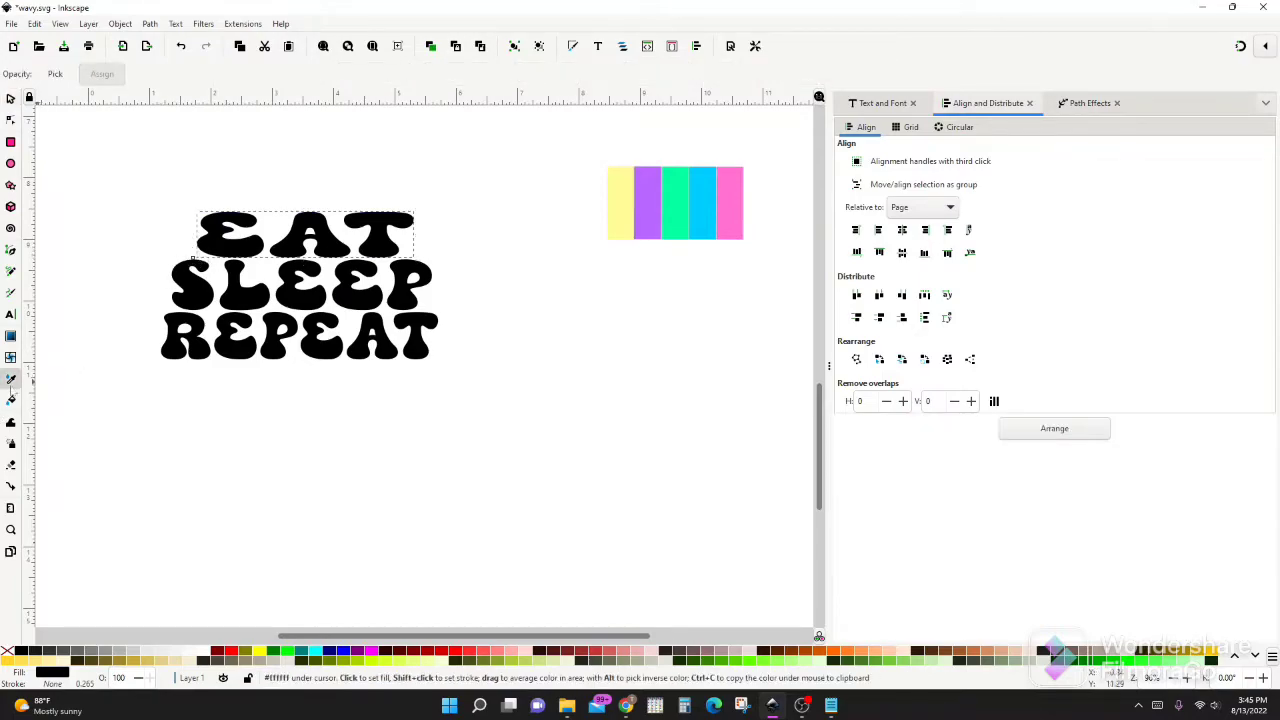
click(646, 205)
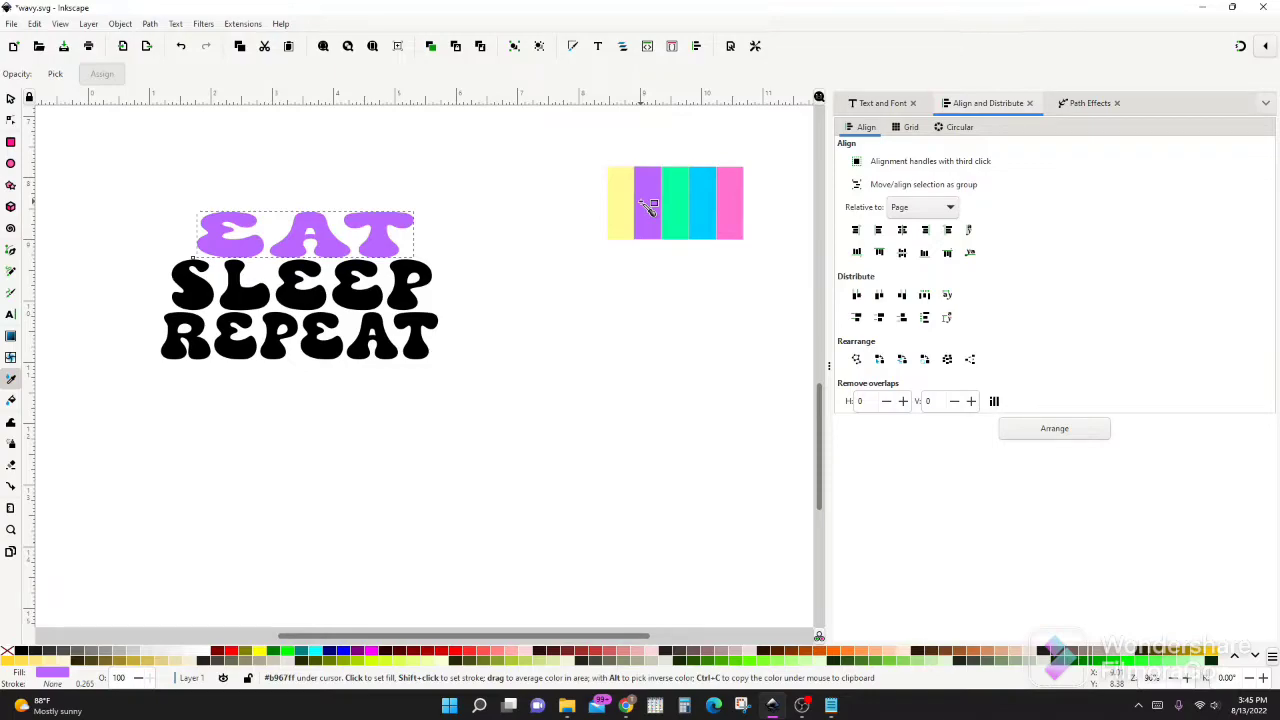
key(s)
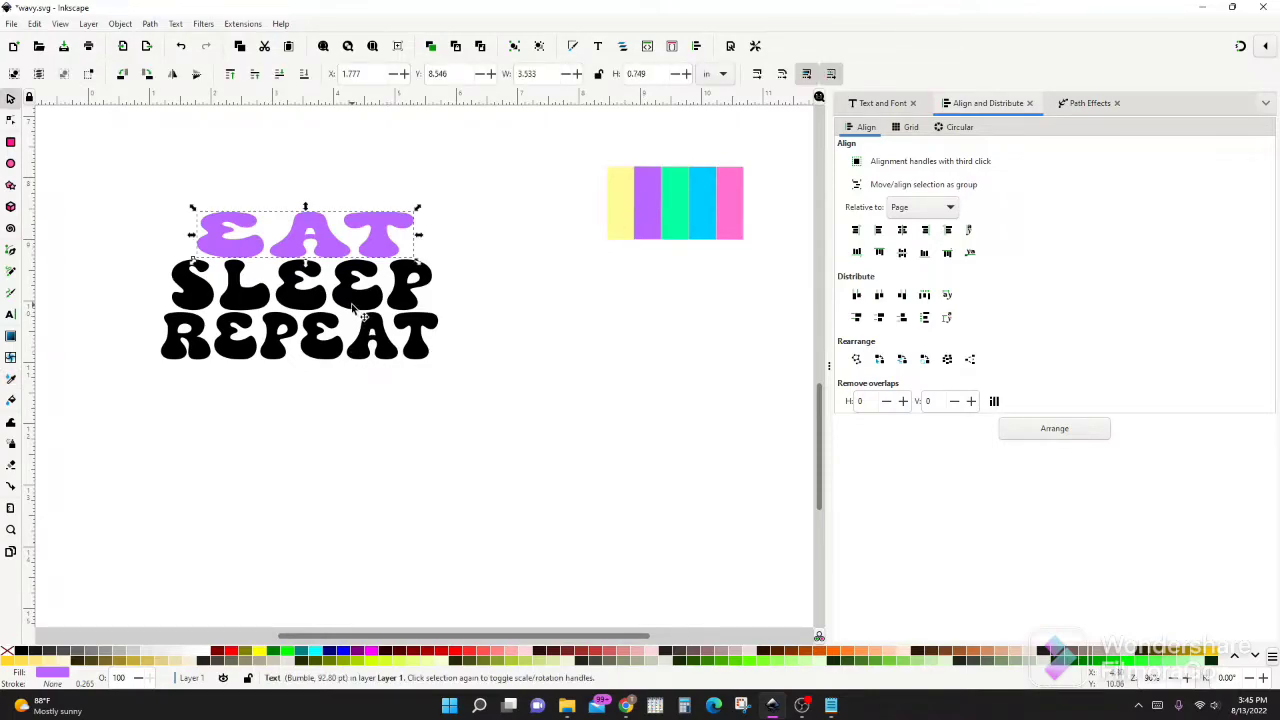
click(356, 310)
click(356, 310)
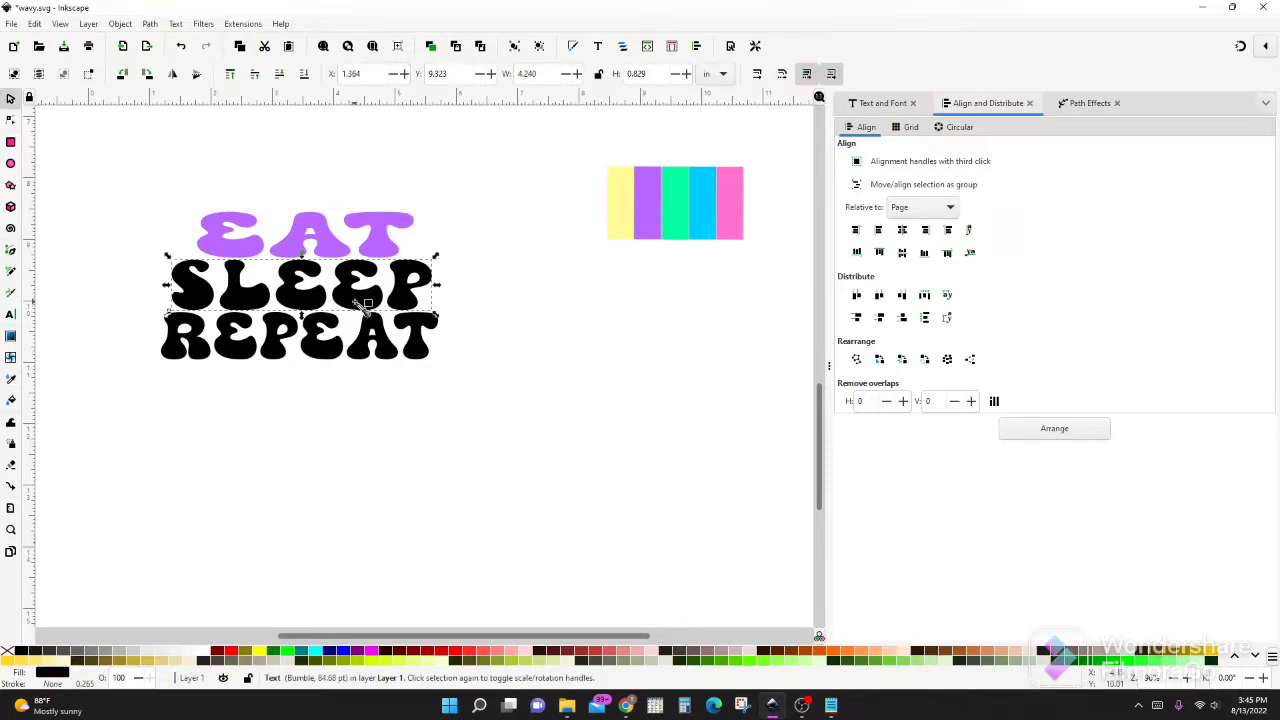
key(d)
click(677, 236)
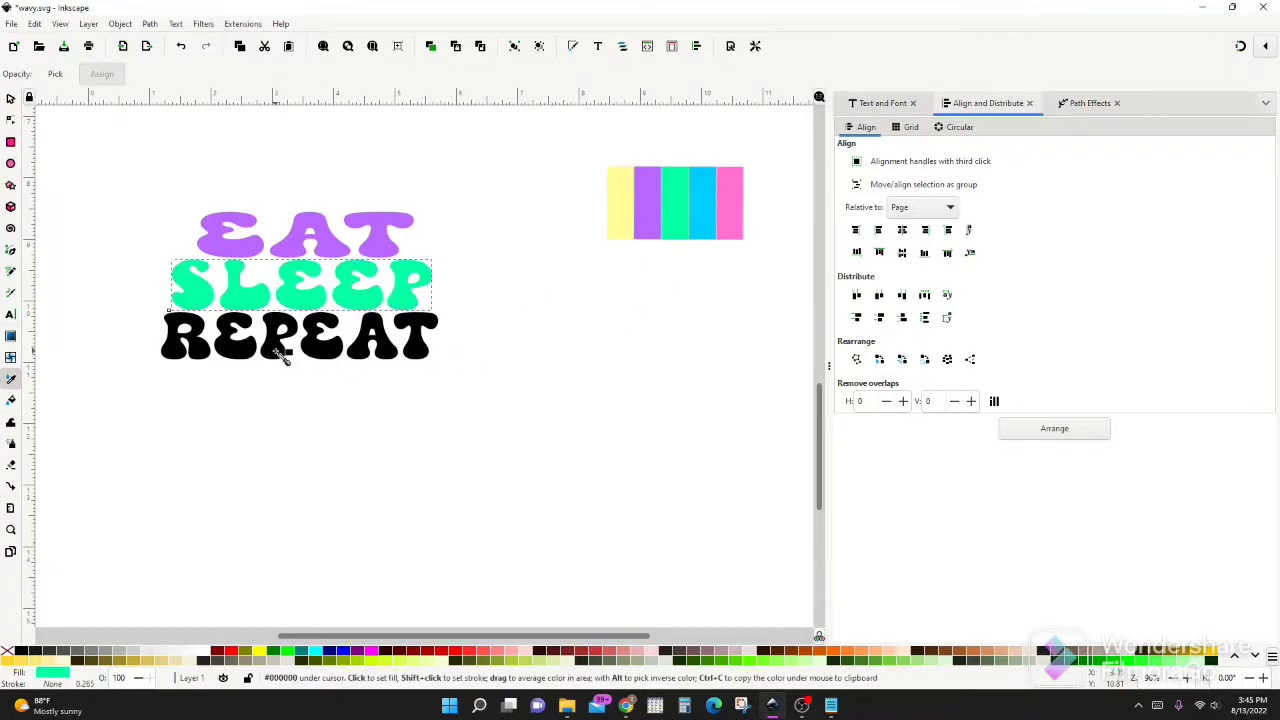
key(s)
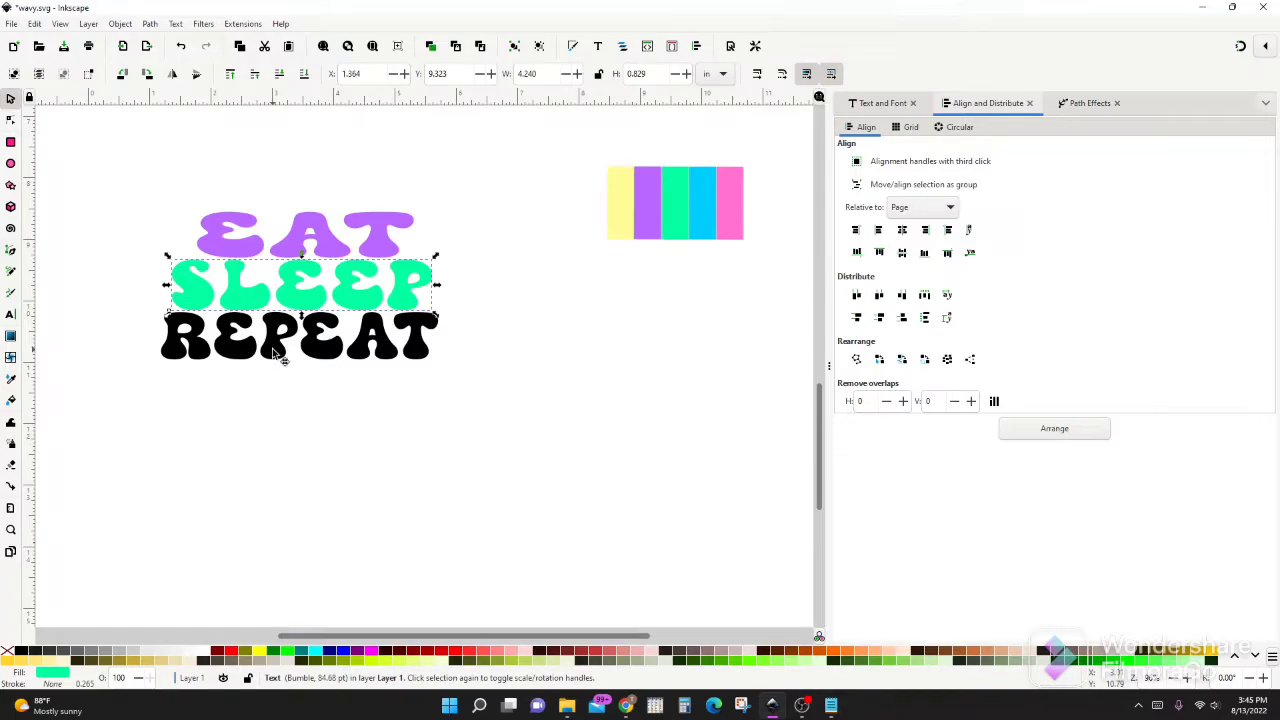
click(277, 354)
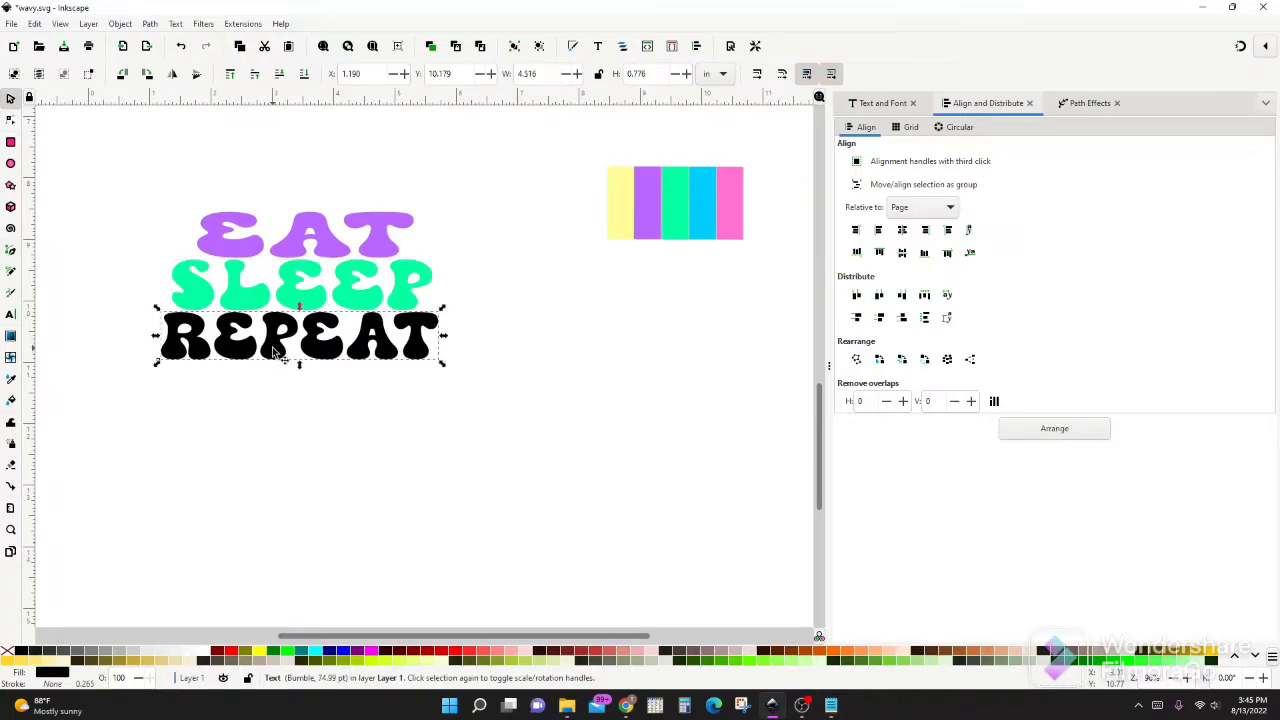
key(d)
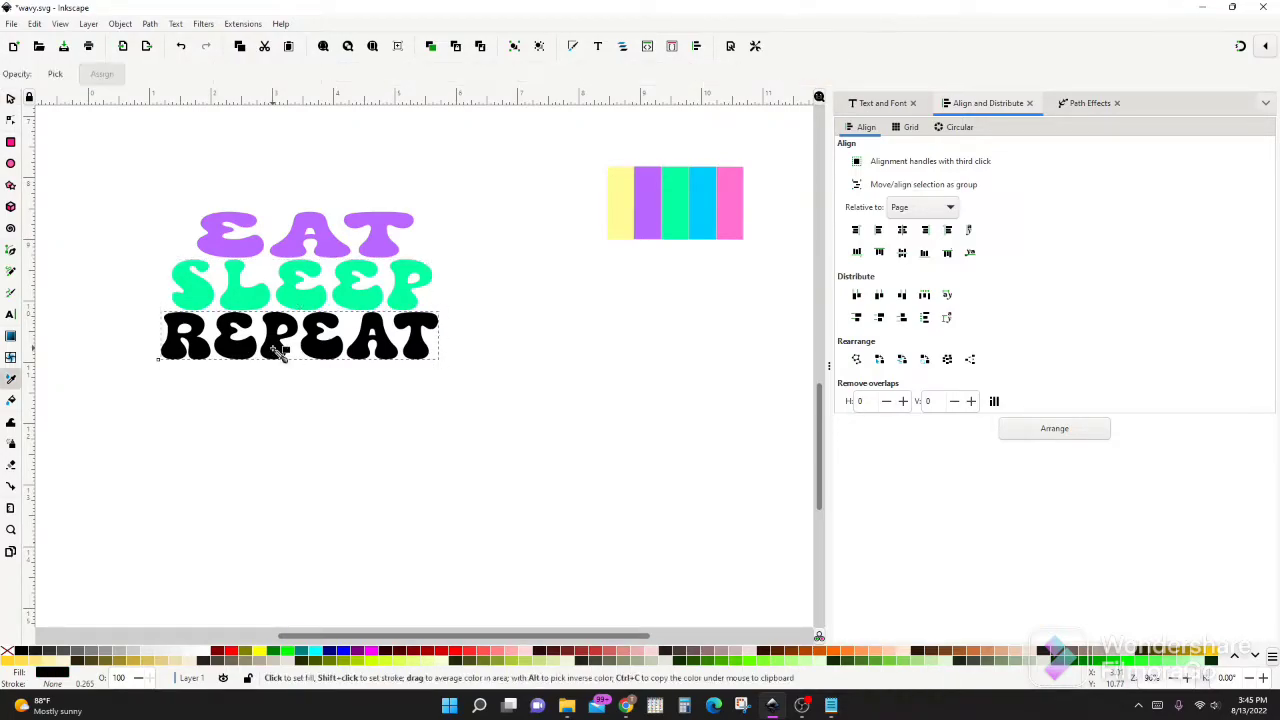
click(710, 228)
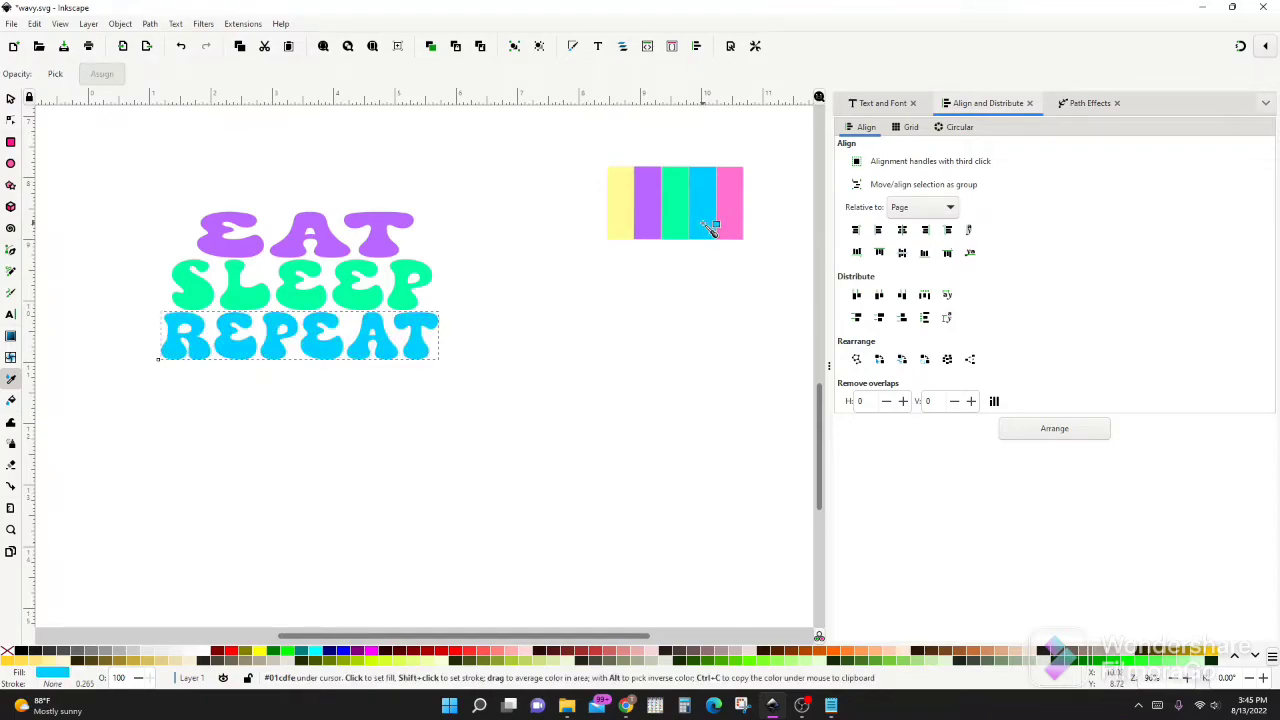
key(s)
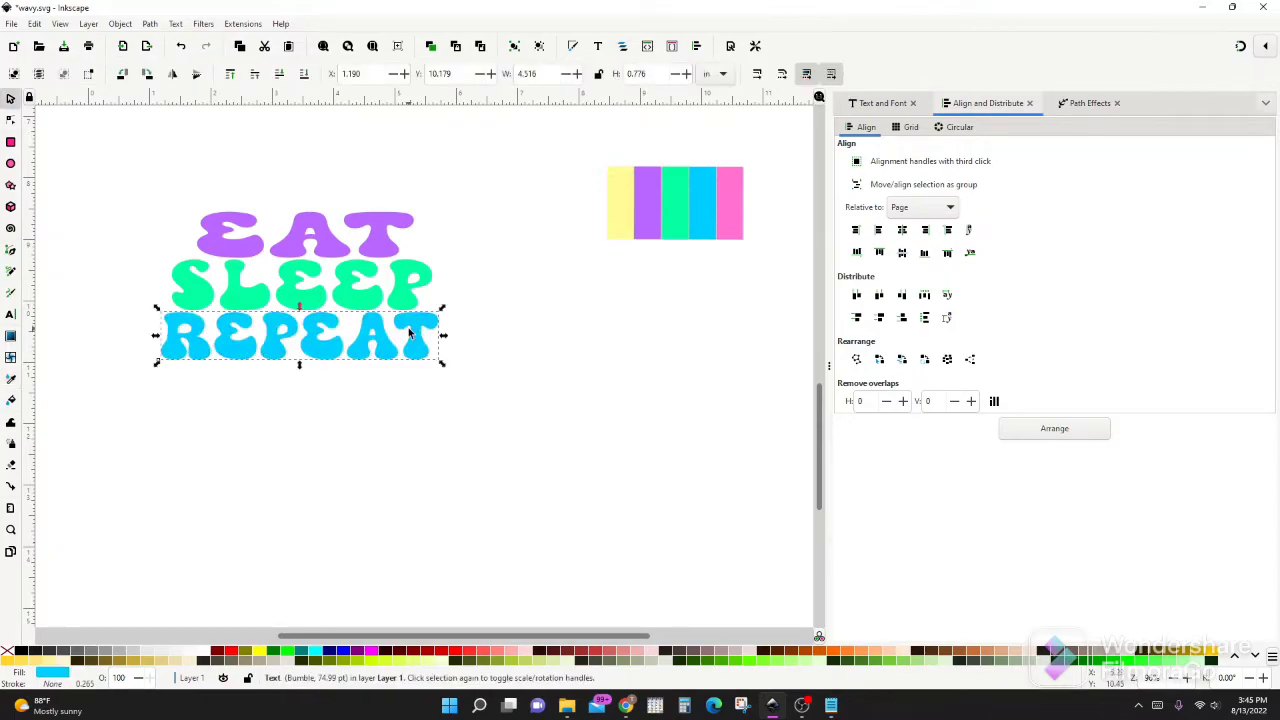
Give the words a 70% Gray stroke from the palette swatch
click(220, 243)
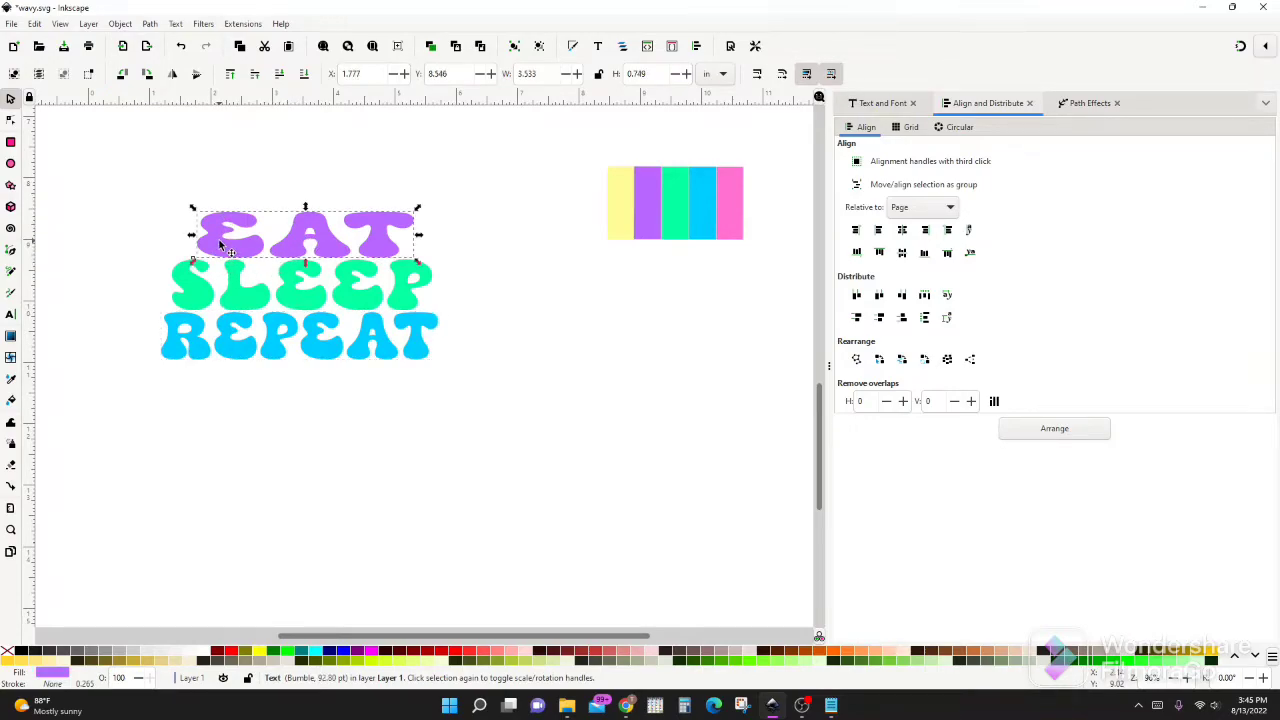
shift+click(62, 655)
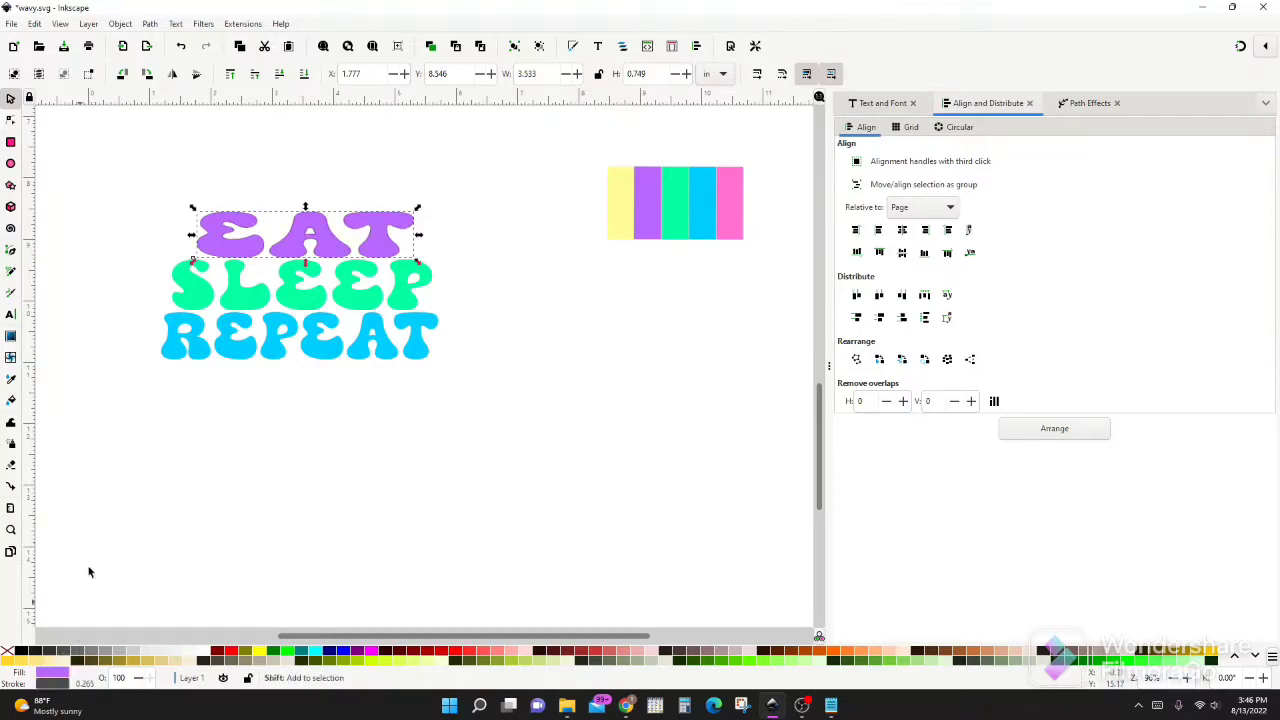
click(247, 305)
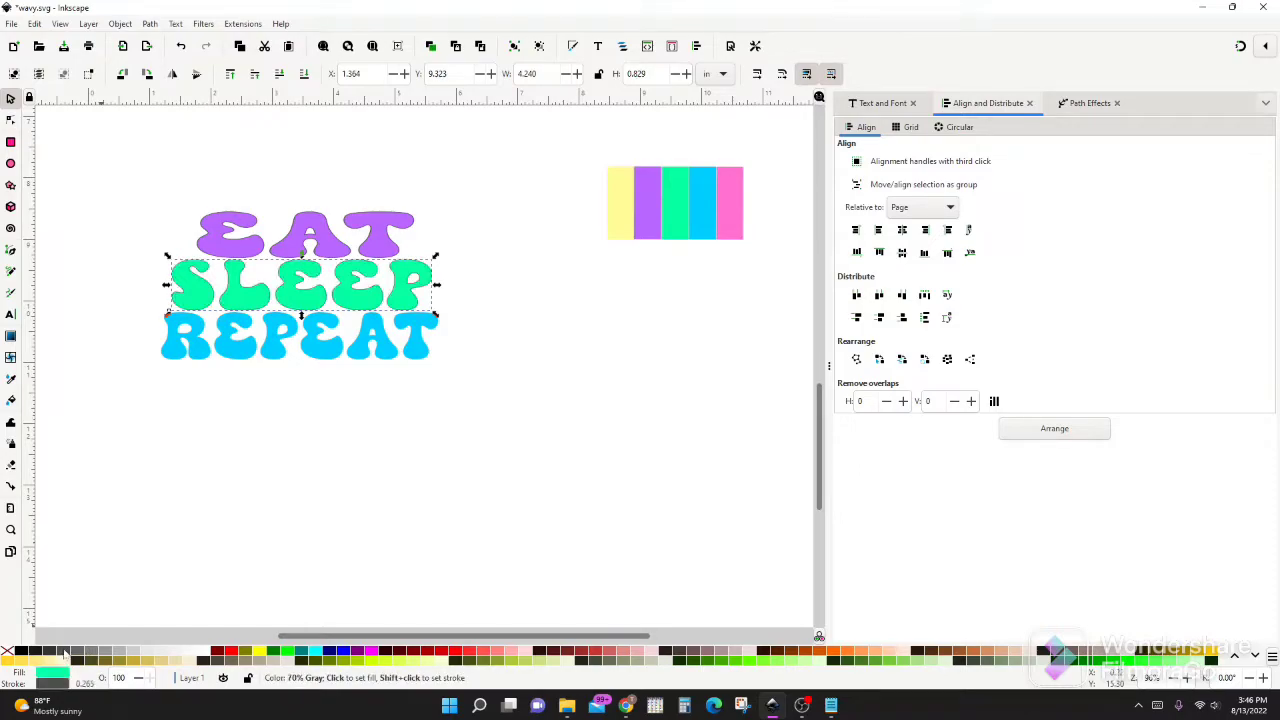
click(214, 350)
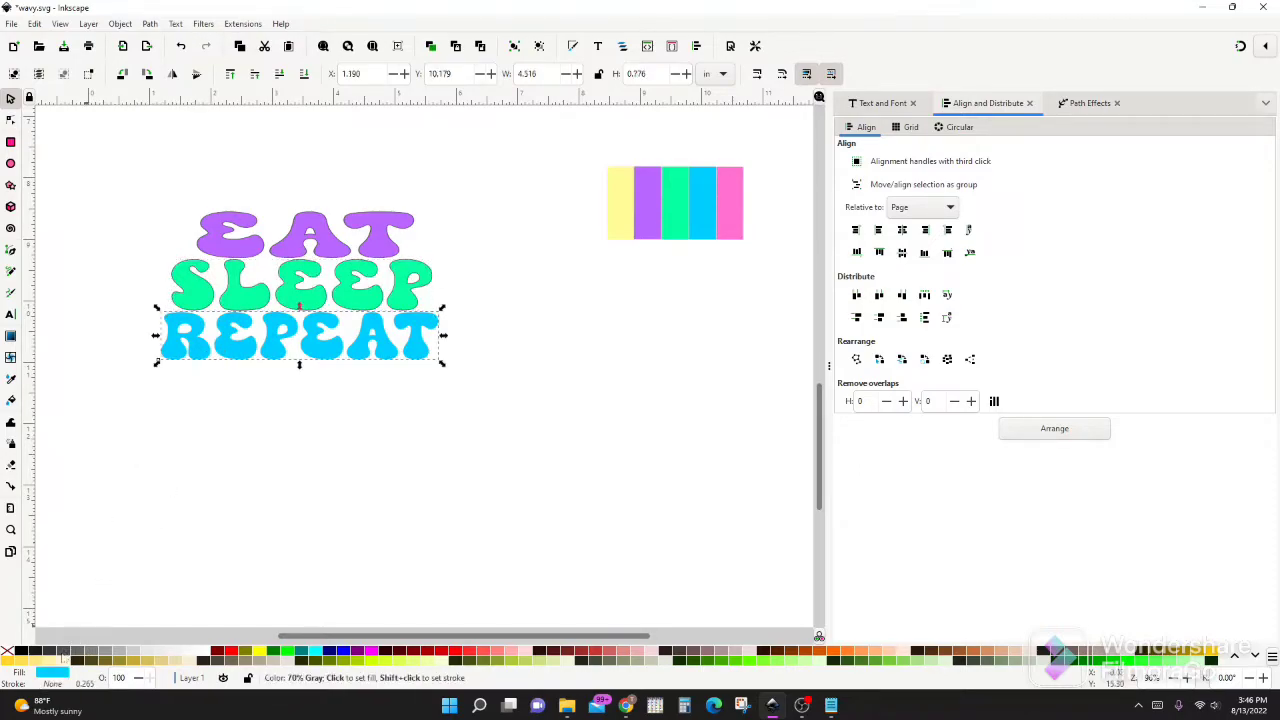
shift+click(59, 652)
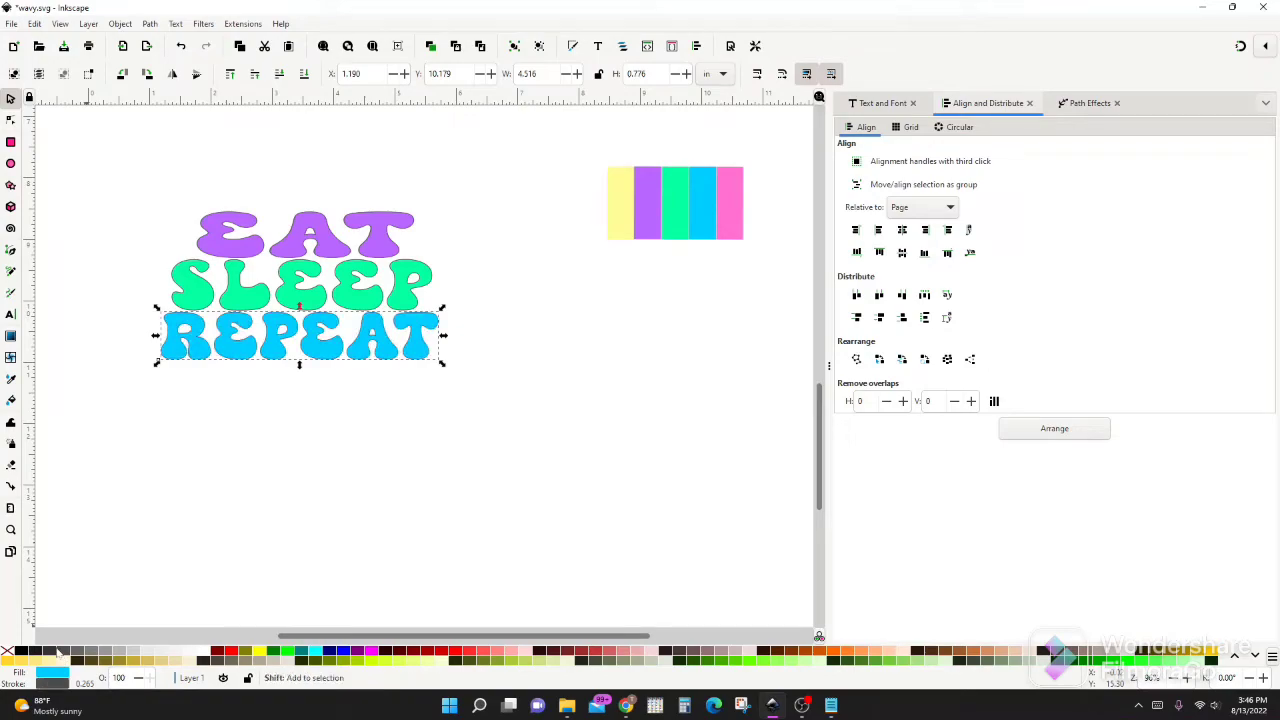
click(220, 454)
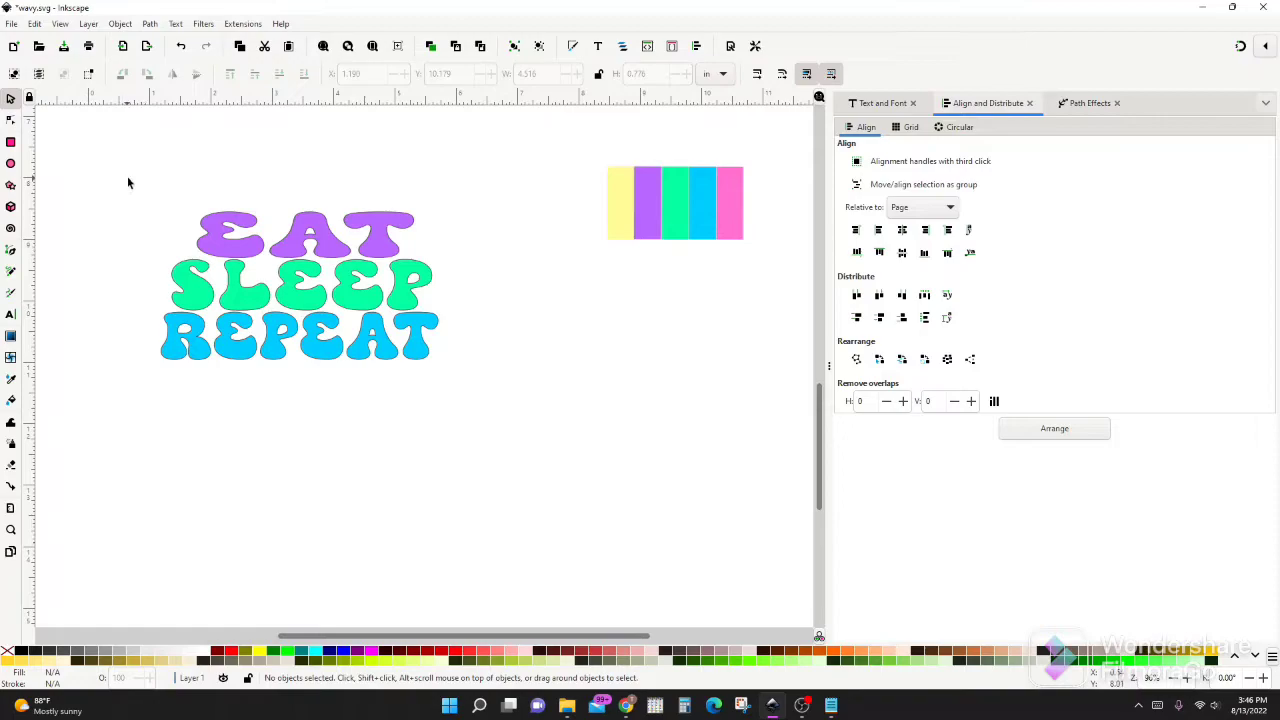
Select the three texts, run Object to Path, and group them with Ctrl+G
drag(128, 183, 482, 409)
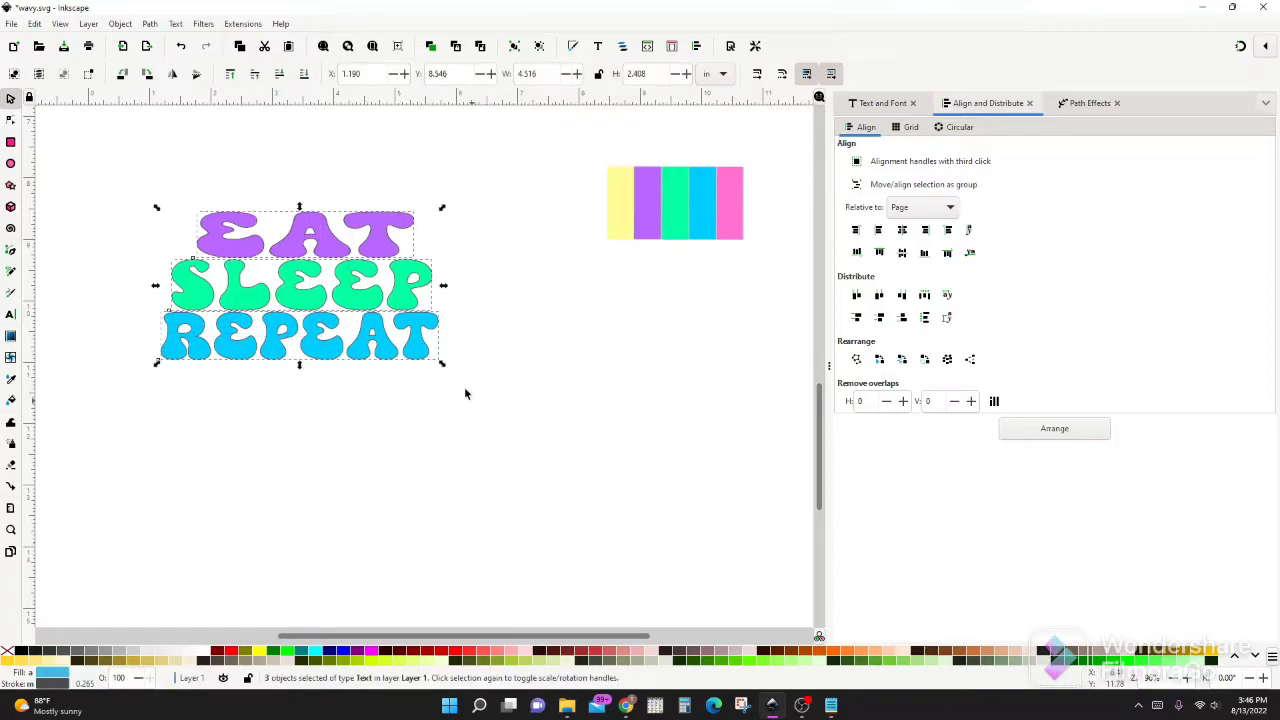
click(150, 24)
click(175, 41)
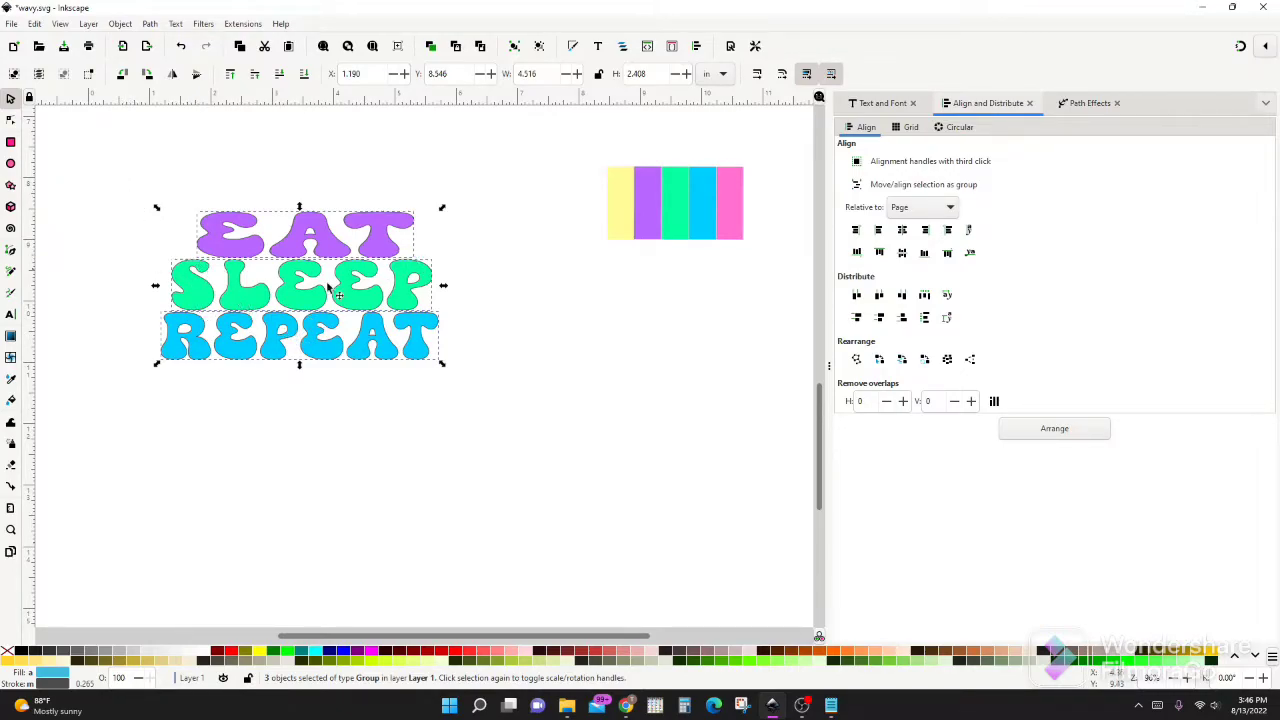
key(ctrl+g)
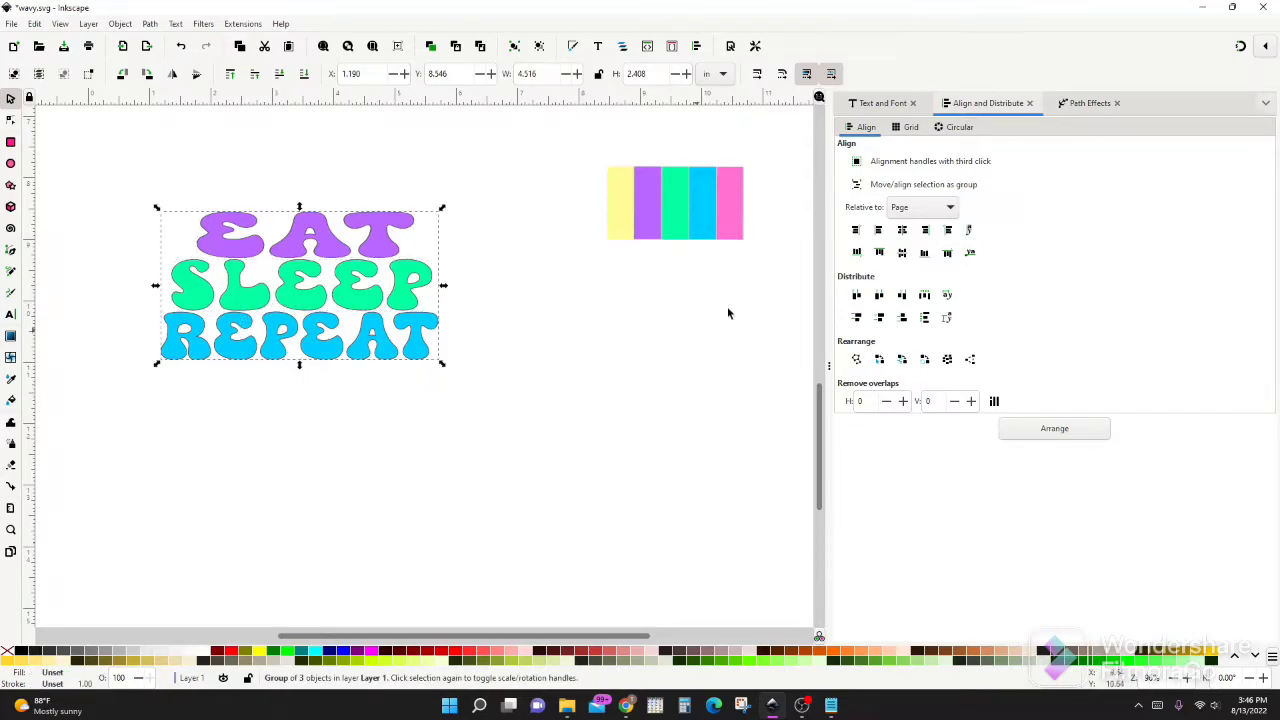
Add Lattice Deformation 2 from the Path Effects list to the lettering group
click(1090, 104)
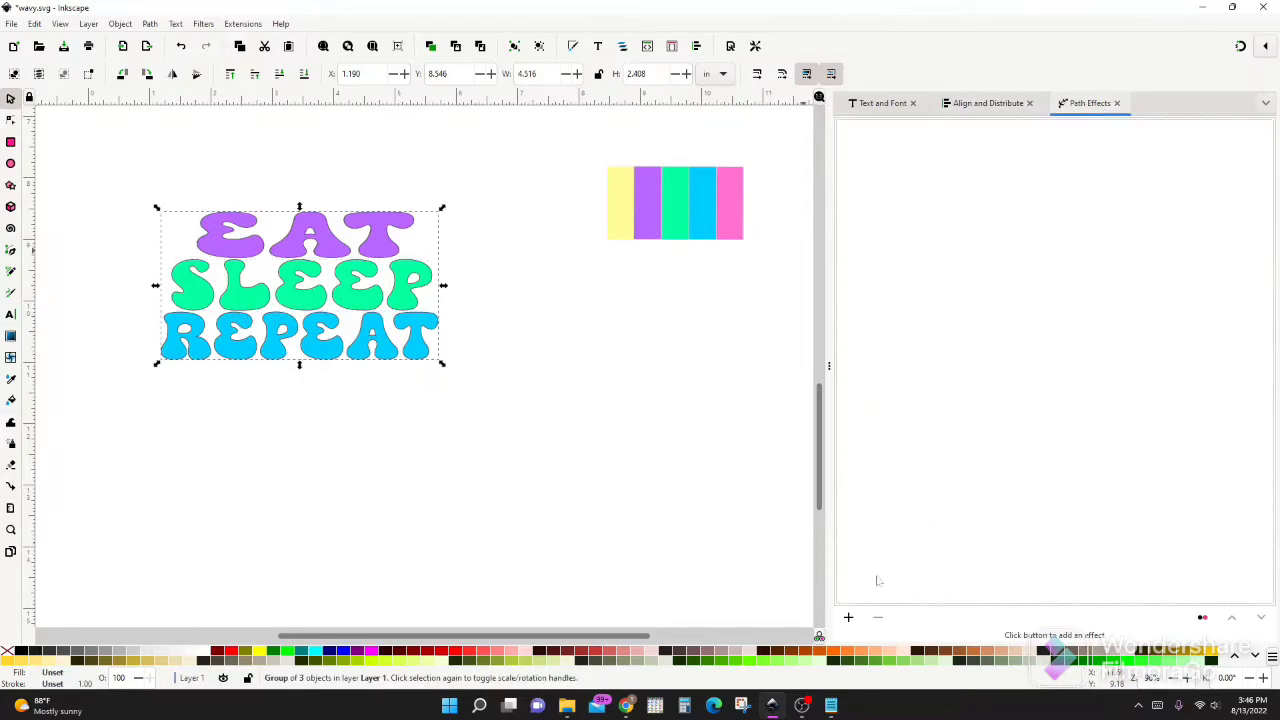
click(848, 617)
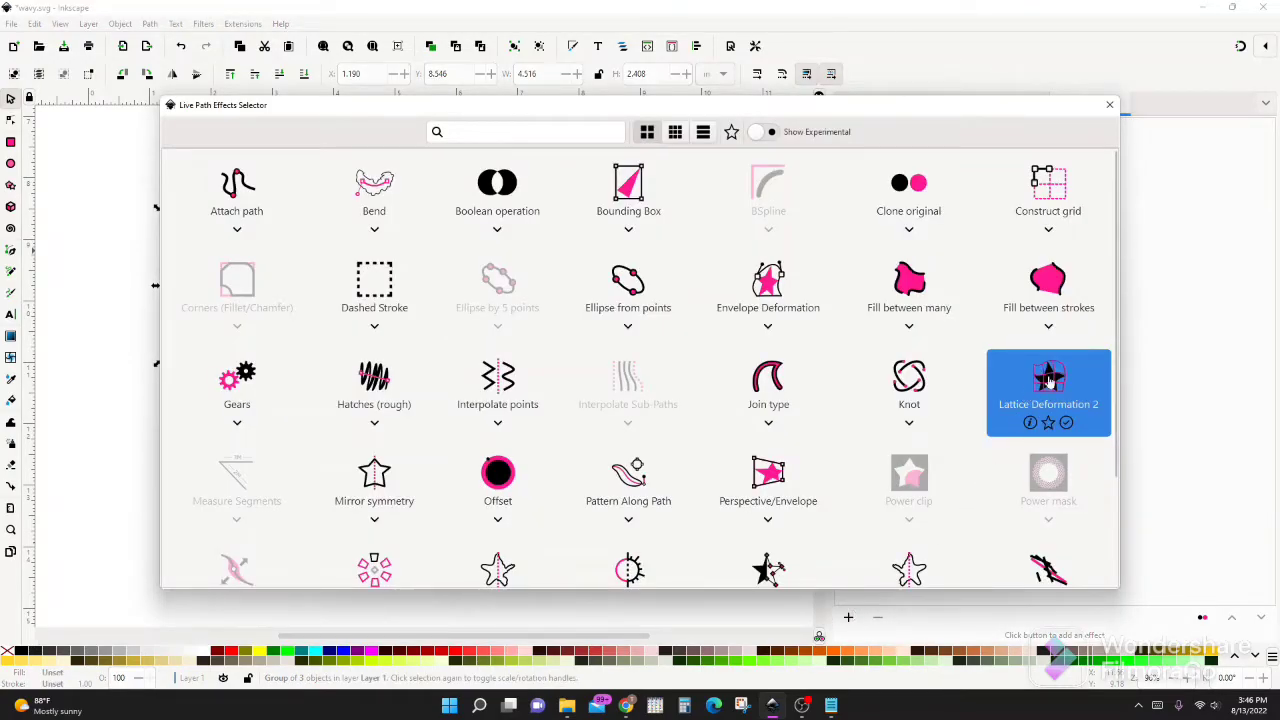
click(1050, 380)
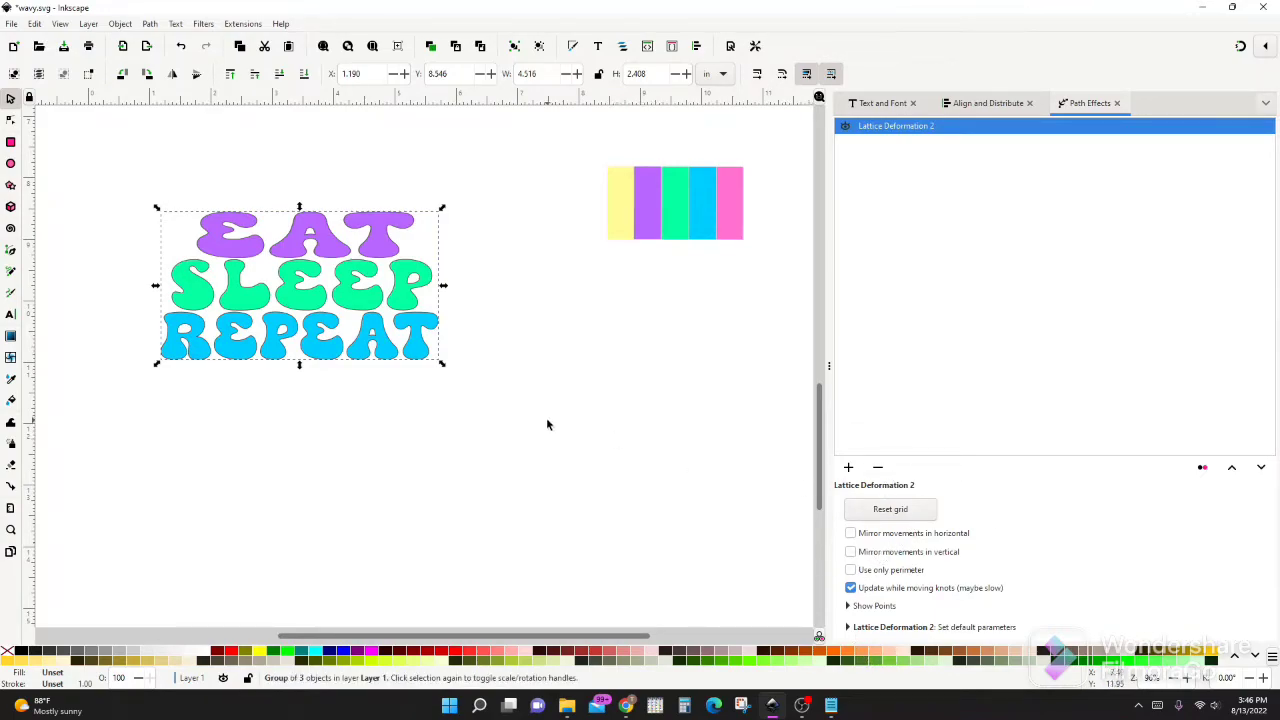
In the lattice grid, raise the middles of the EAT, SLEEP and REPEAT rows into an arch
key(n)
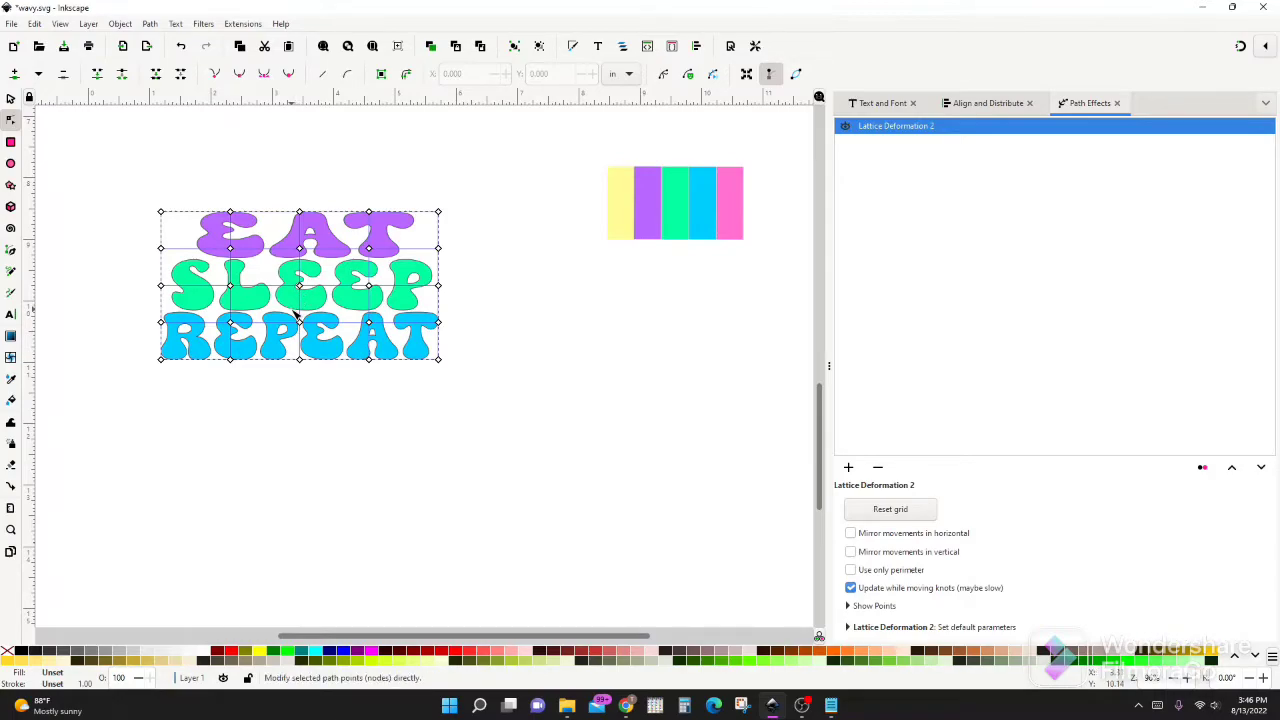
scroll(296, 316, up, 1)
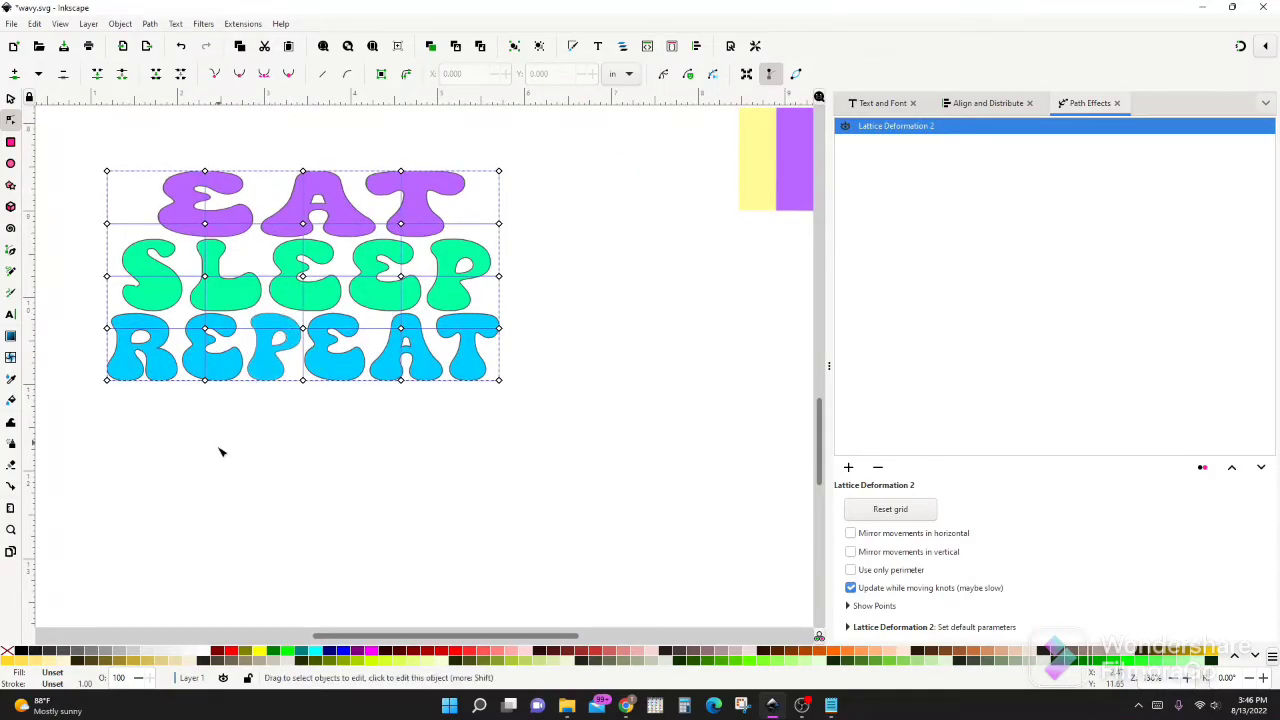
scroll(306, 449, left, 3)
scroll(306, 449, up, 1)
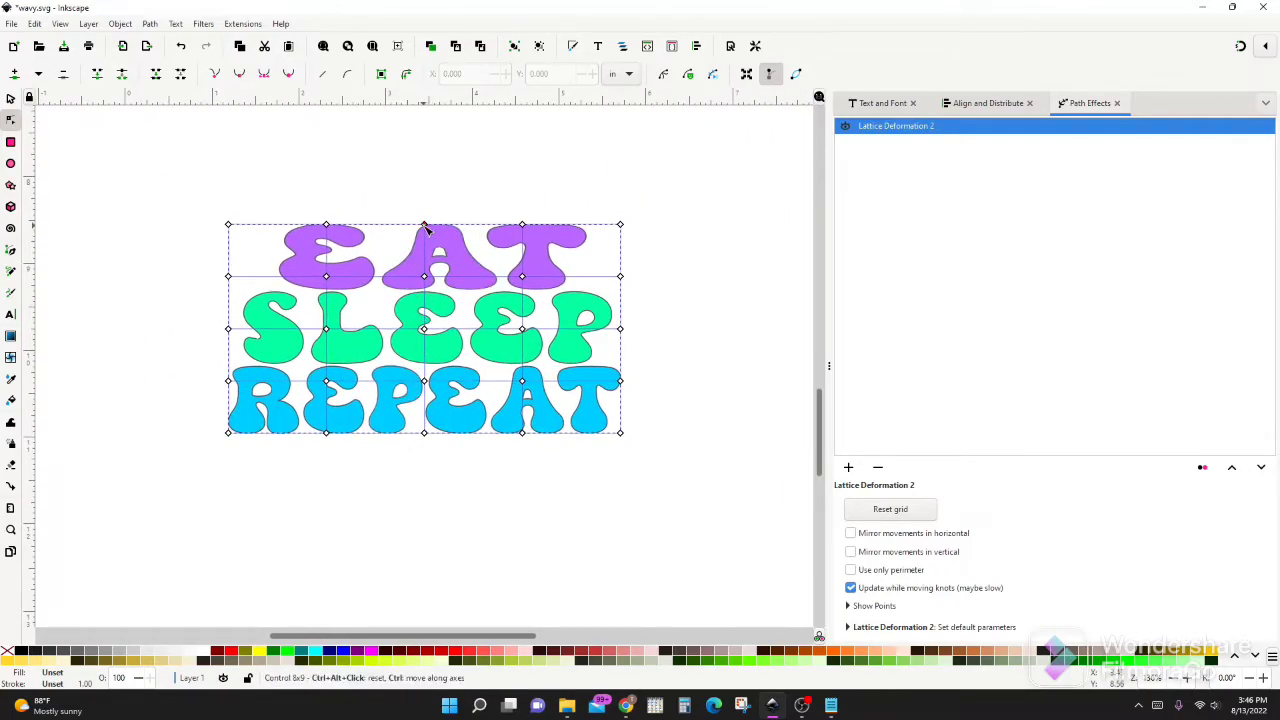
drag(424, 225, 415, 165)
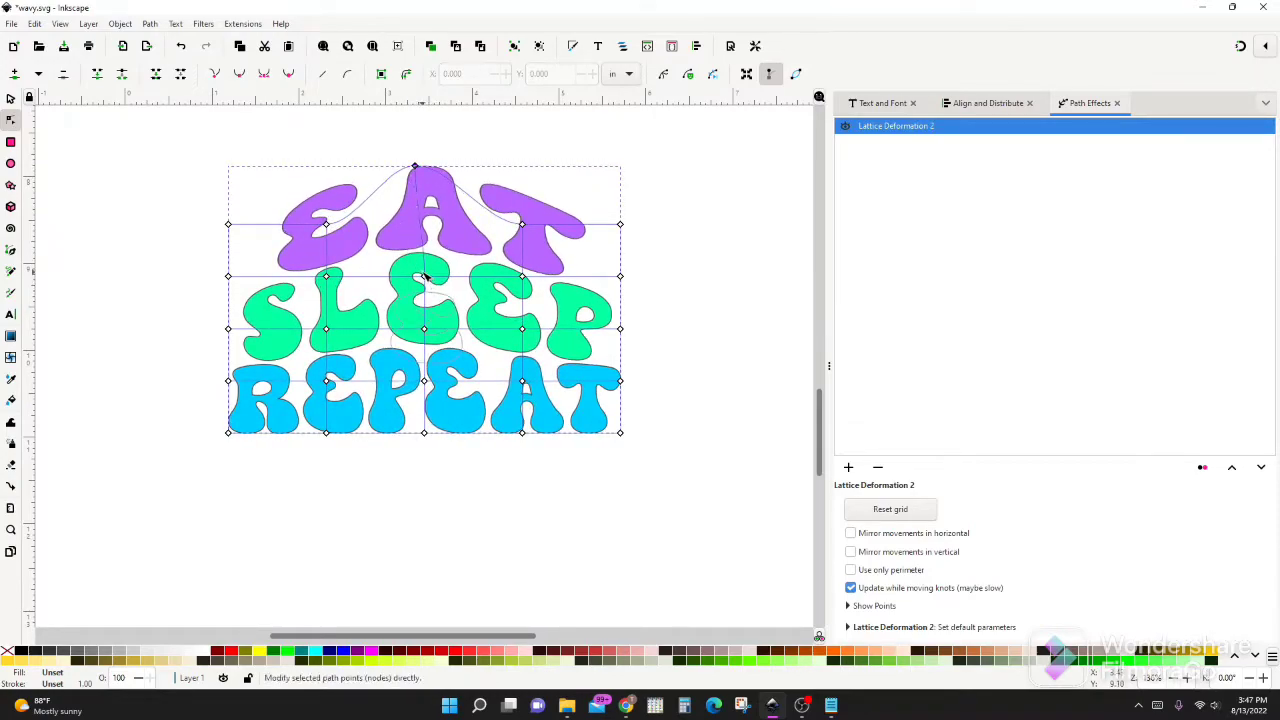
drag(424, 278, 420, 258)
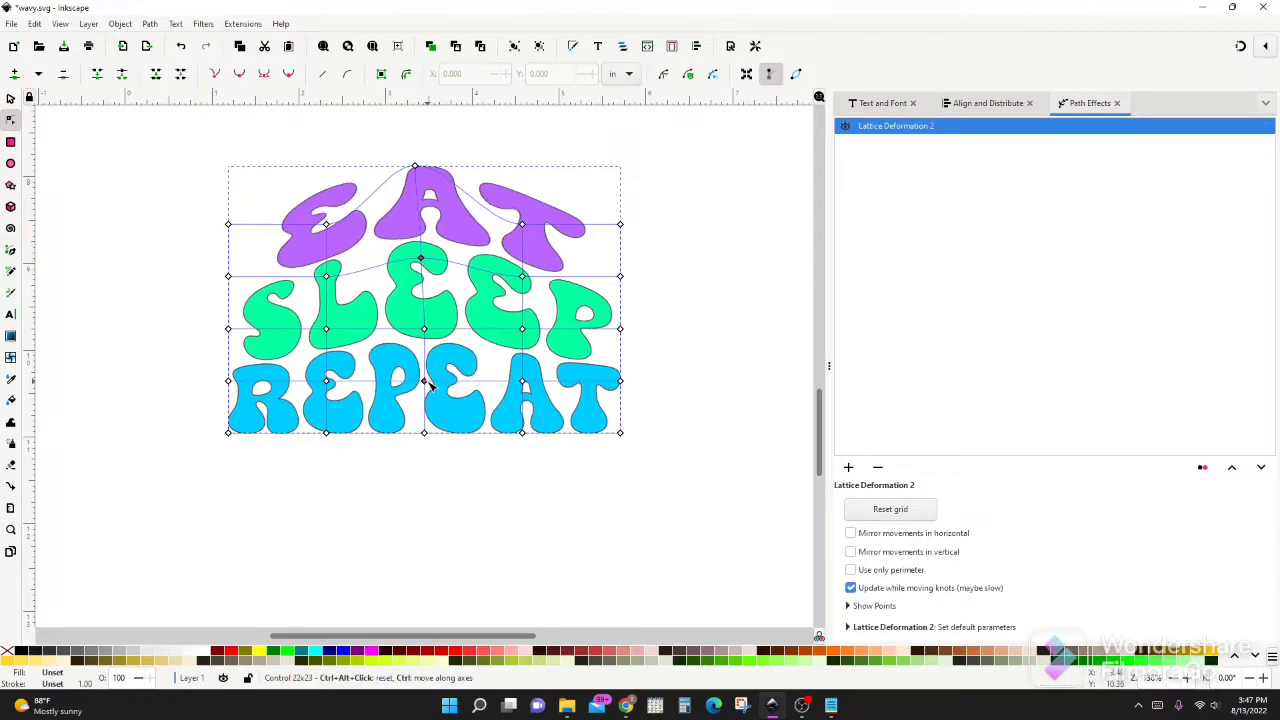
drag(424, 381, 421, 343)
Stretch REPEAT's lower letters downward, lift the SLEEP centre further, and lower both ends of EAT
drag(525, 436, 526, 473)
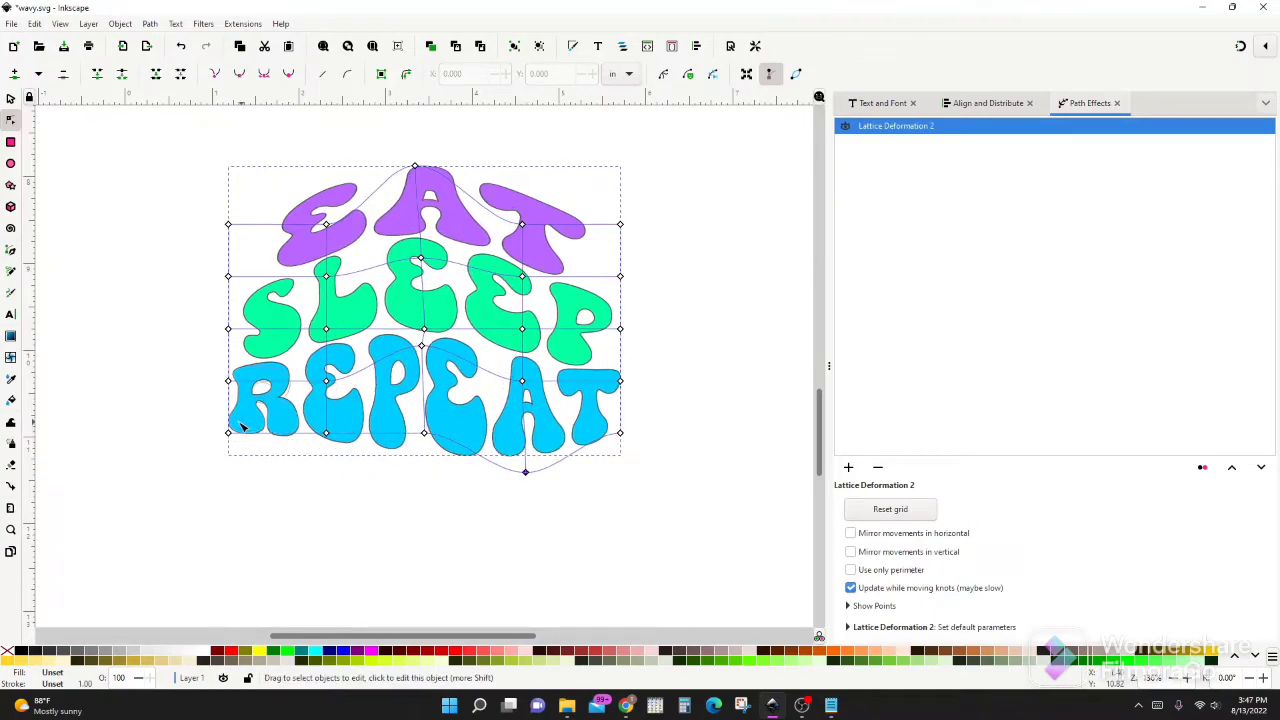
drag(325, 433, 325, 477)
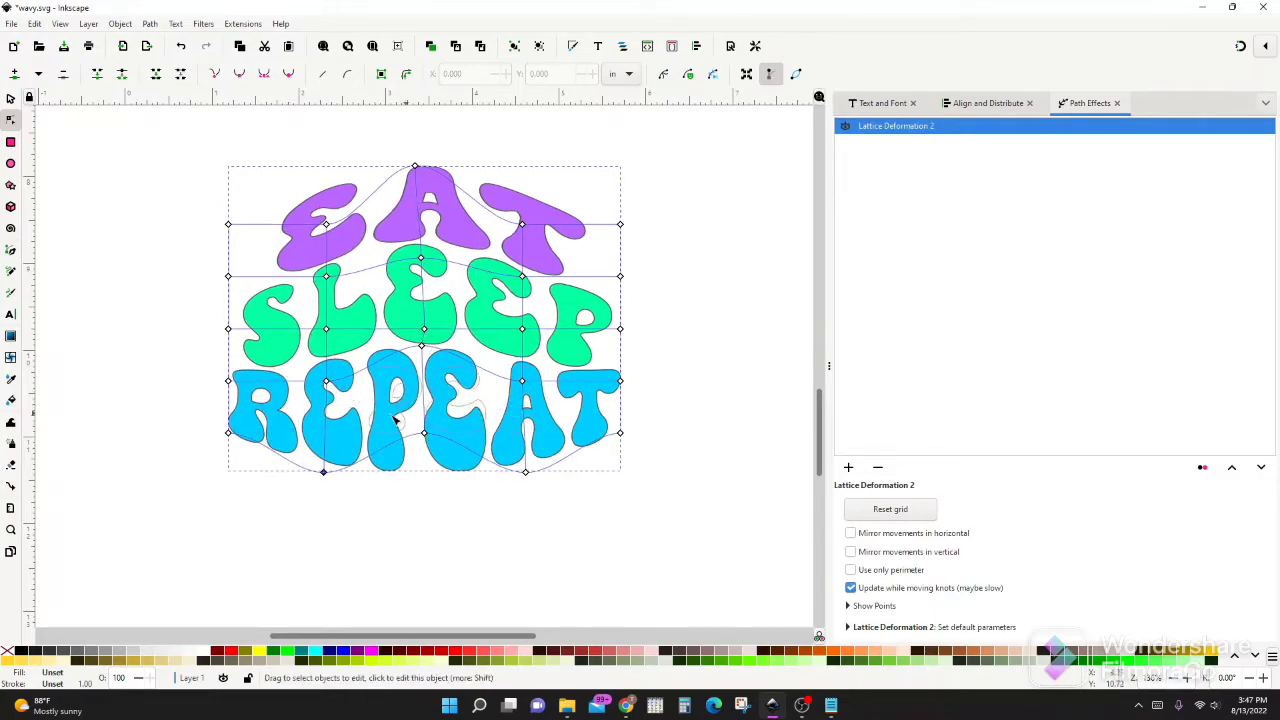
click(425, 327)
drag(425, 327, 422, 314)
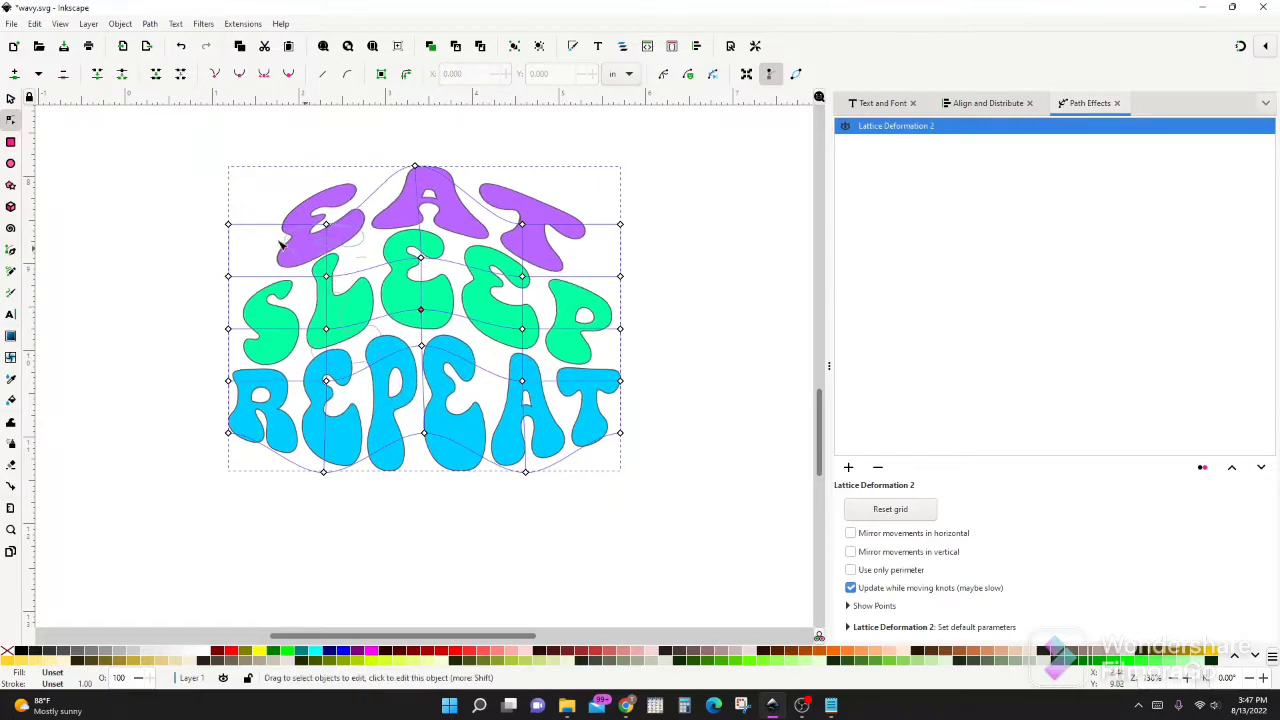
drag(229, 224, 233, 242)
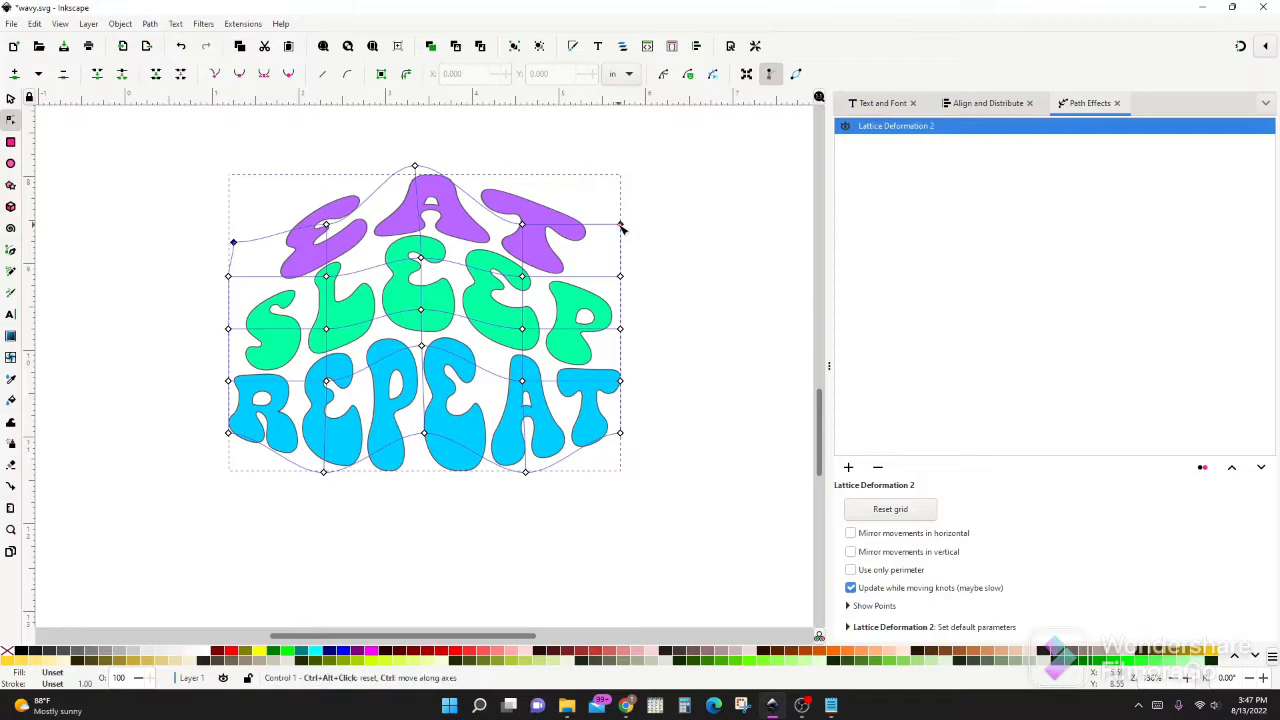
drag(620, 225, 615, 237)
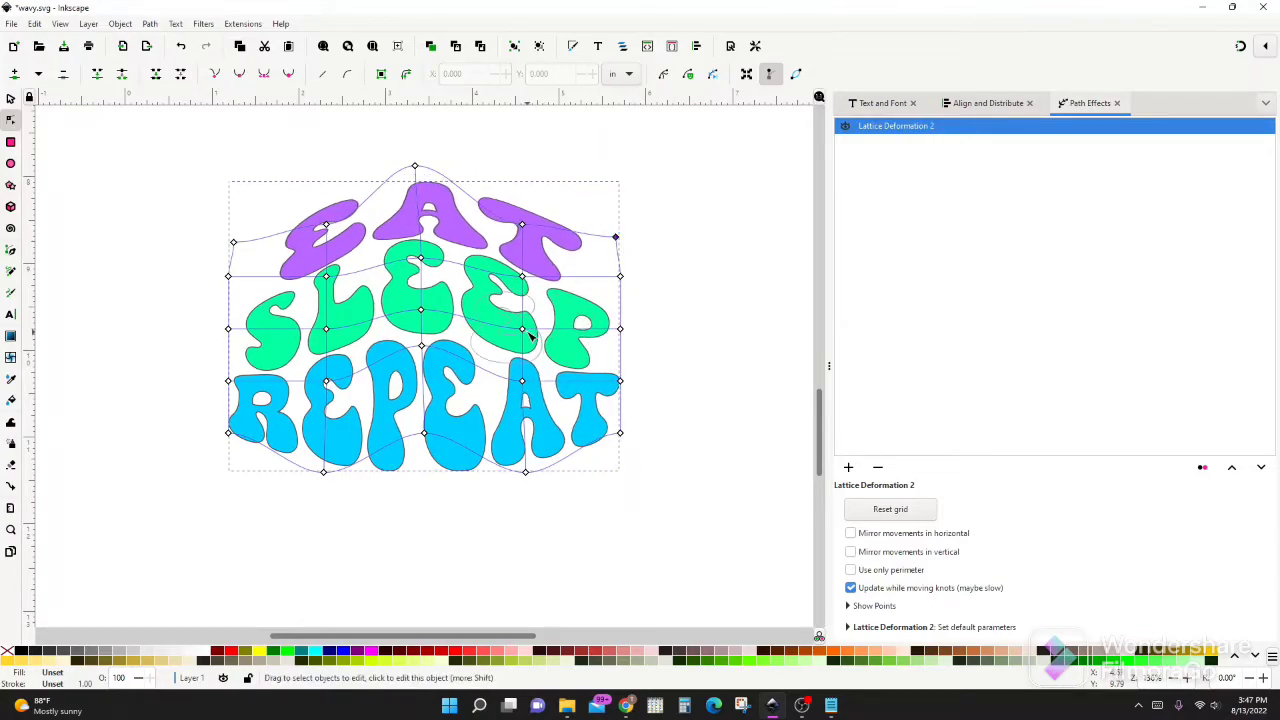
click(527, 333)
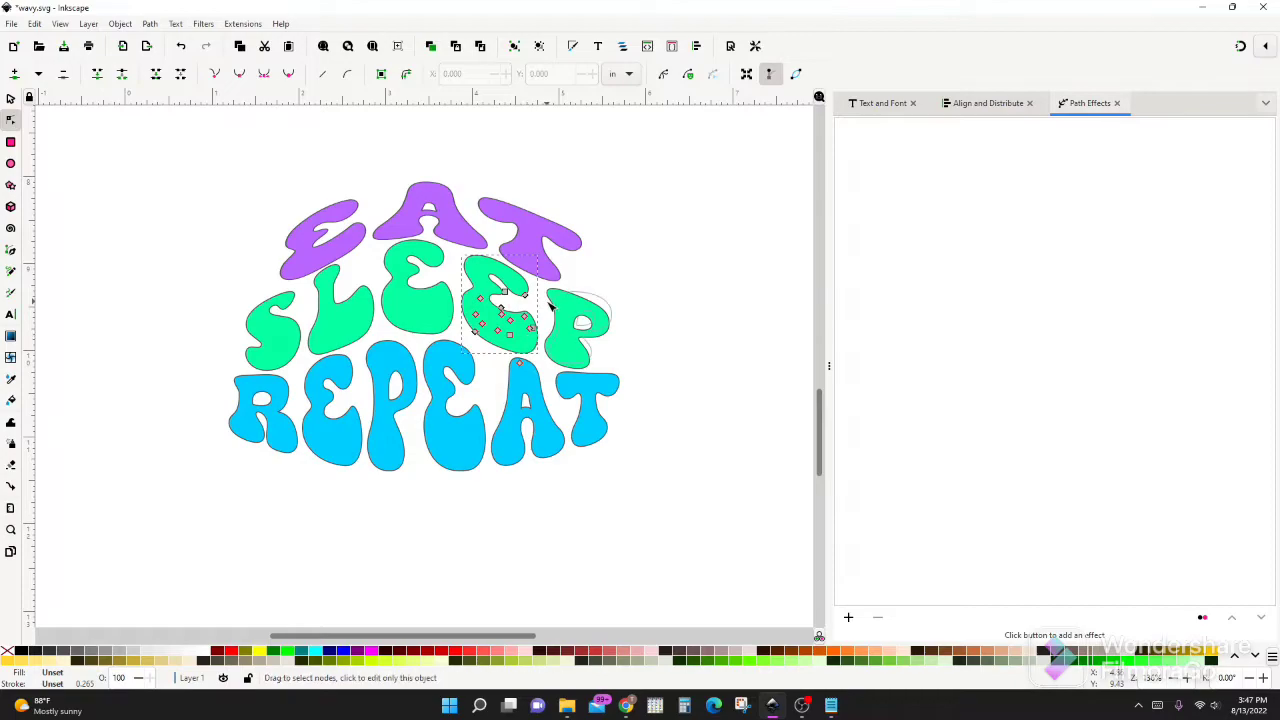
Reselect the whole lettering group and drag the lattice's left-middle knot down to deepen the wave
key(s)
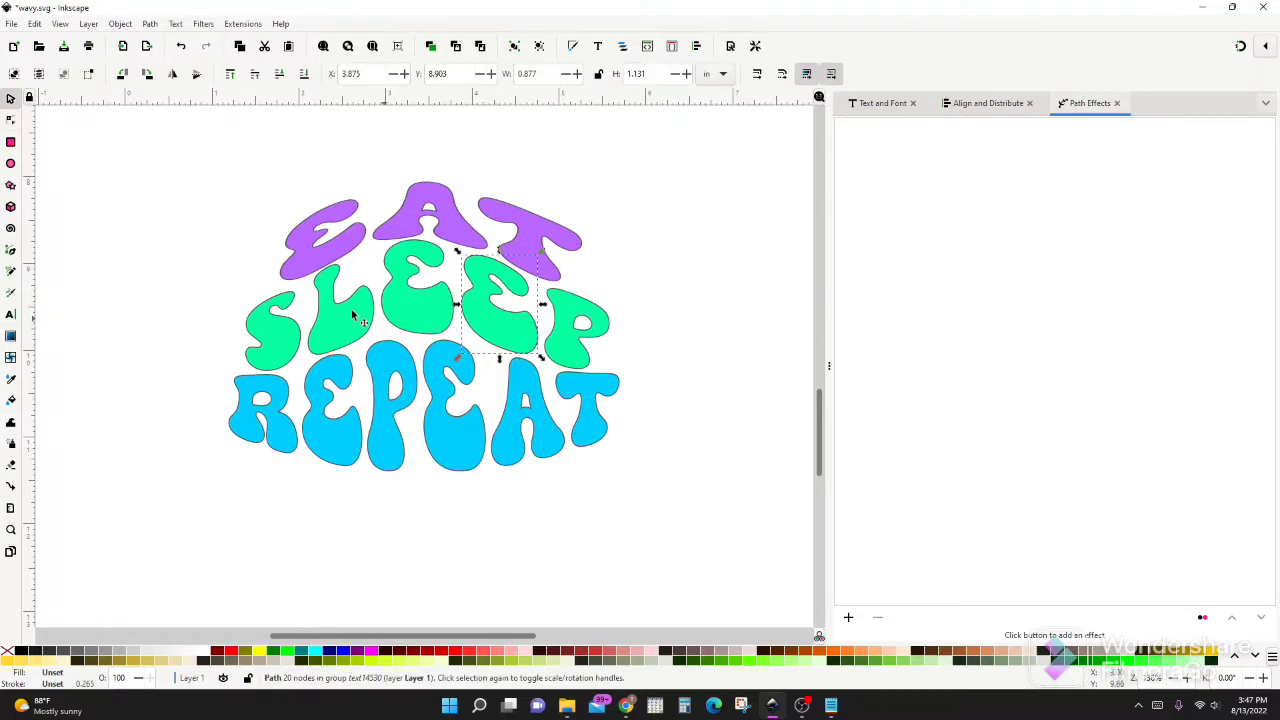
click(191, 191)
drag(179, 171, 638, 563)
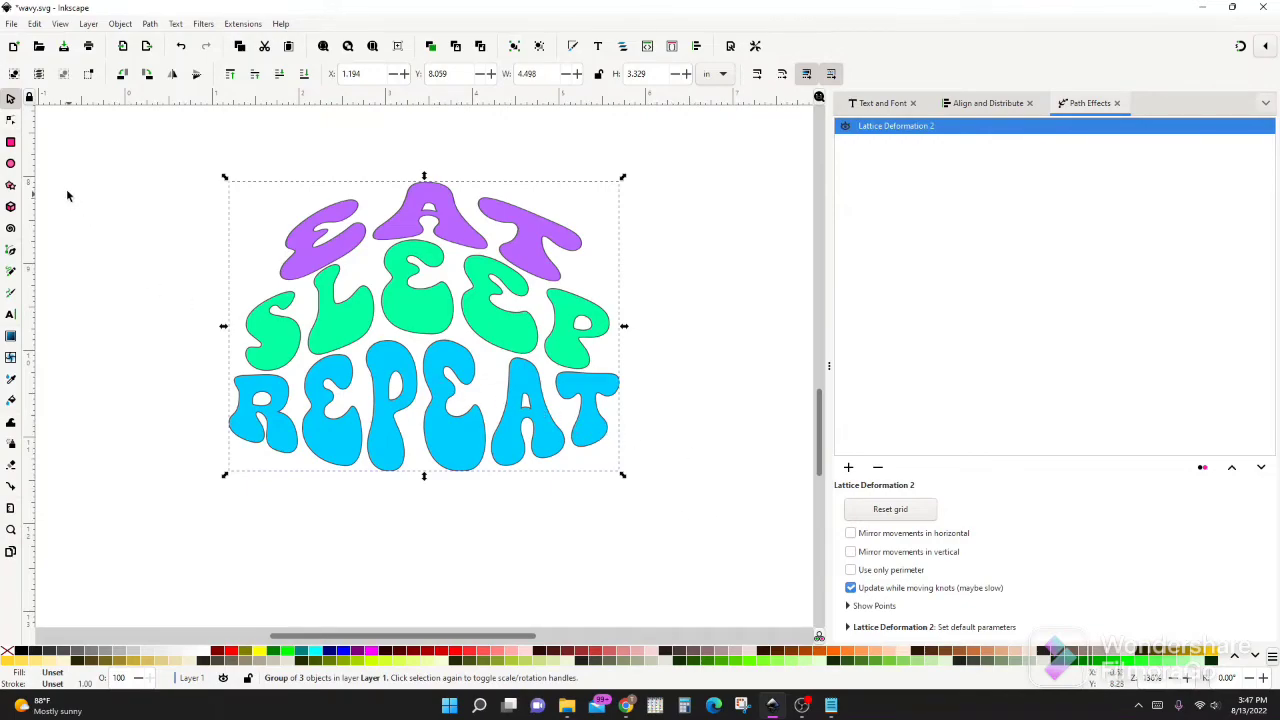
click(11, 120)
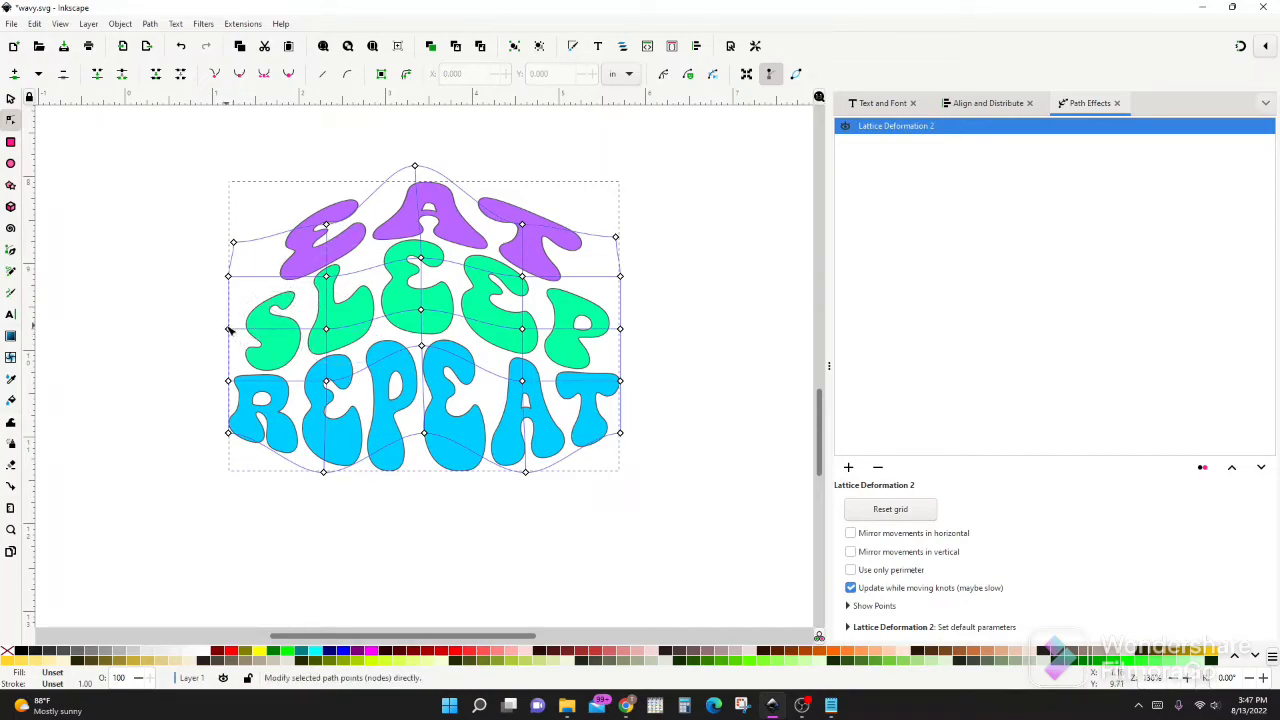
drag(228, 330, 229, 355)
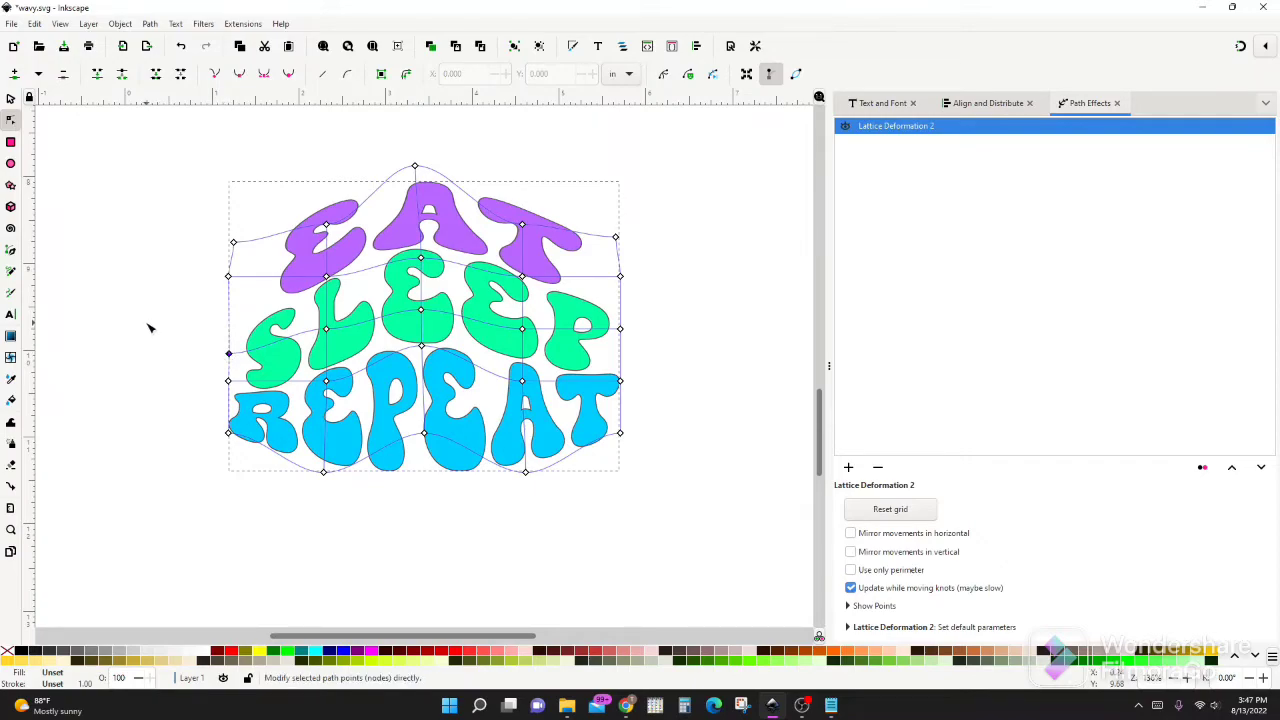
key(s)
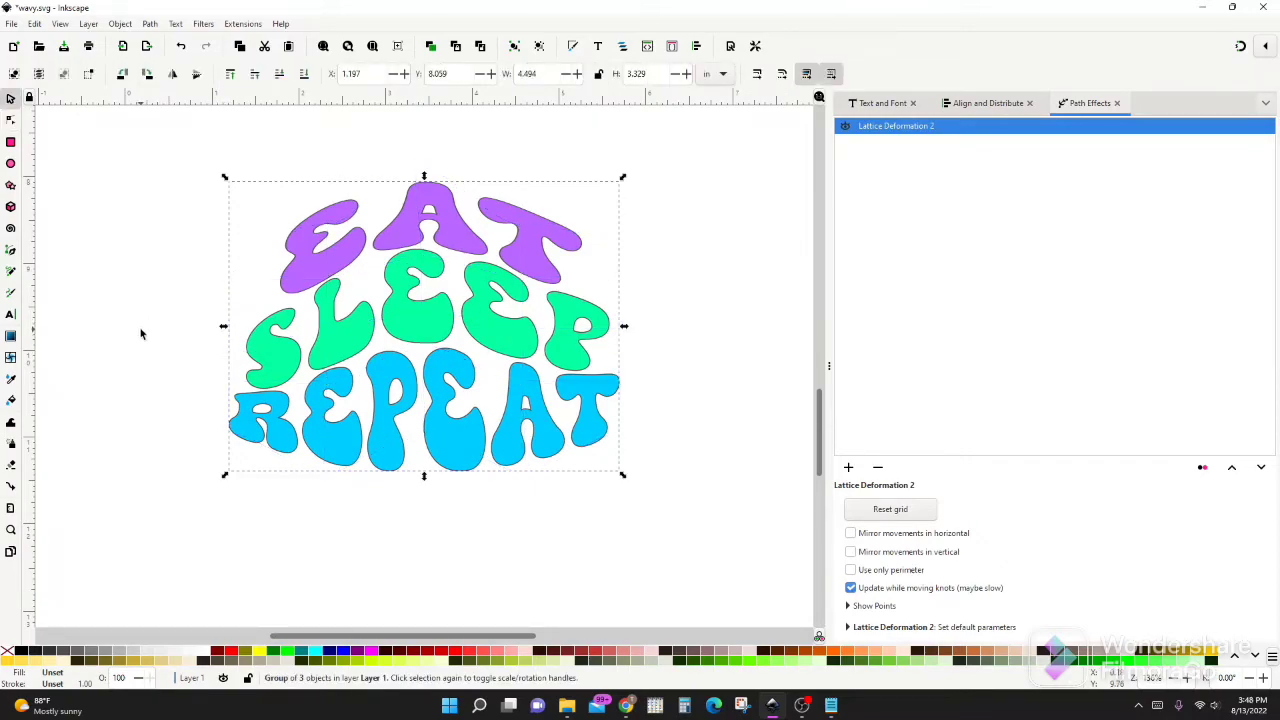
click(140, 326)
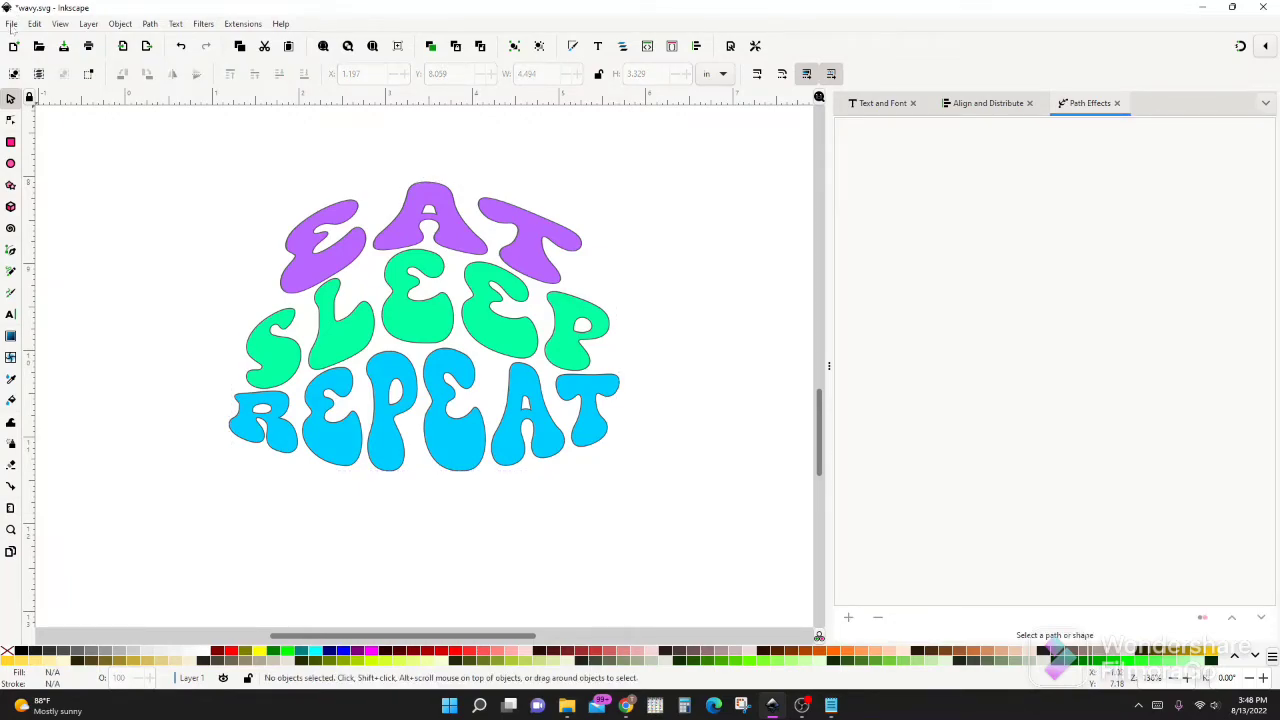
click(11, 24)
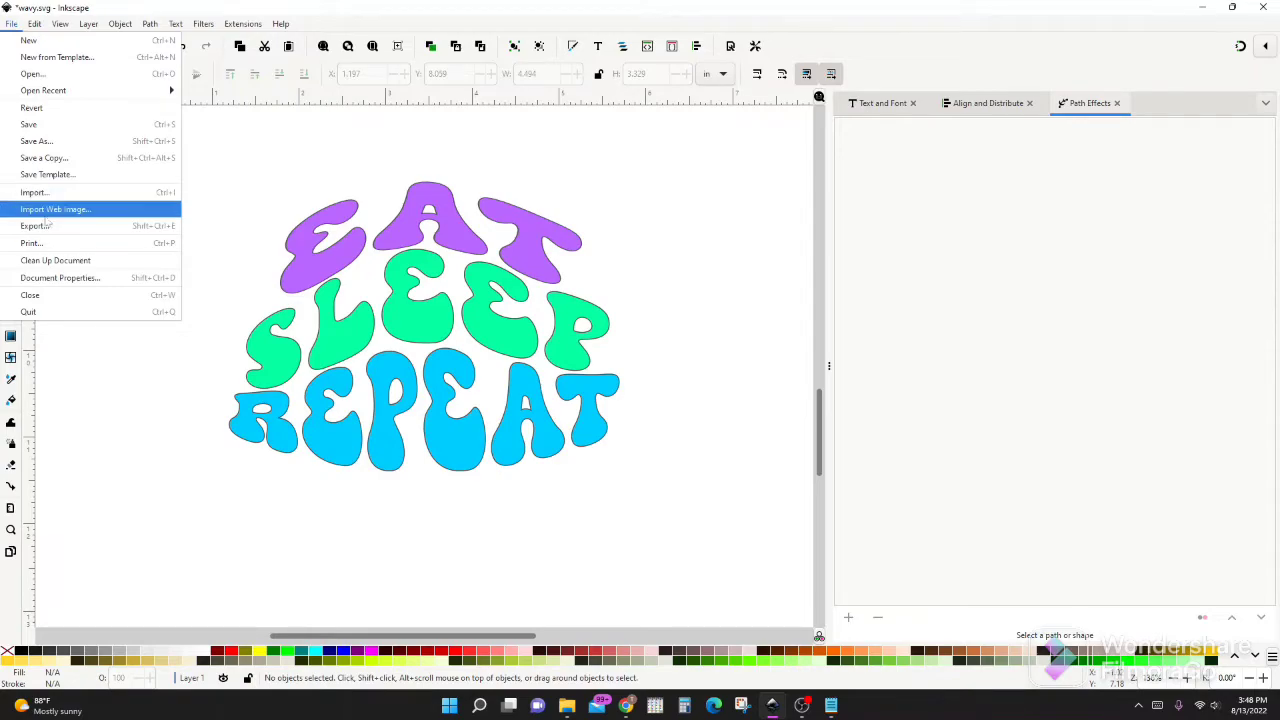
click(56, 141)
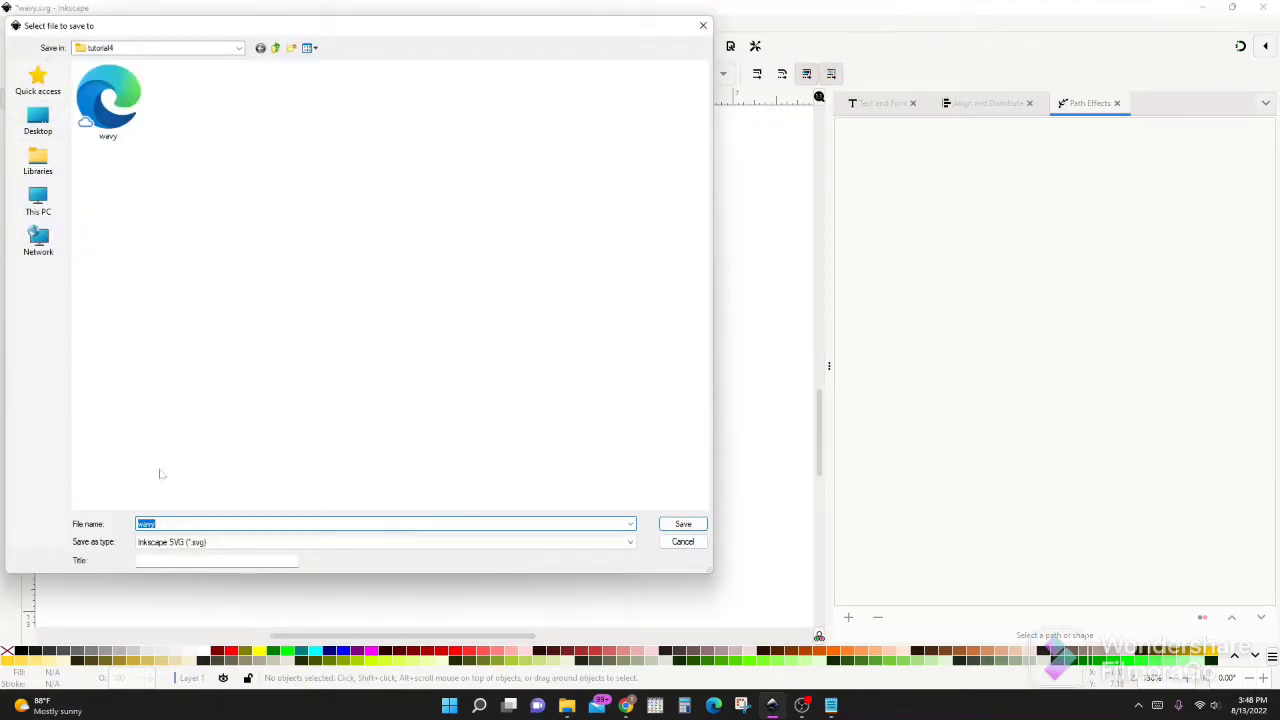
click(246, 543)
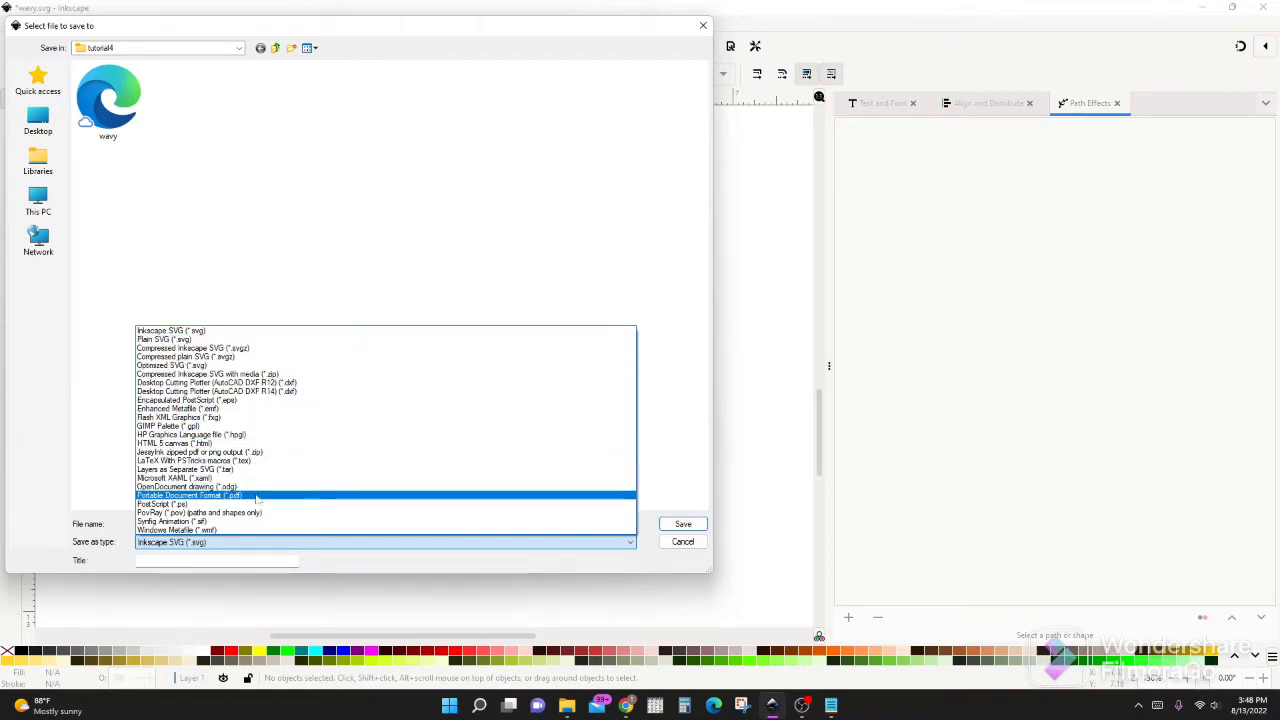
click(682, 541)
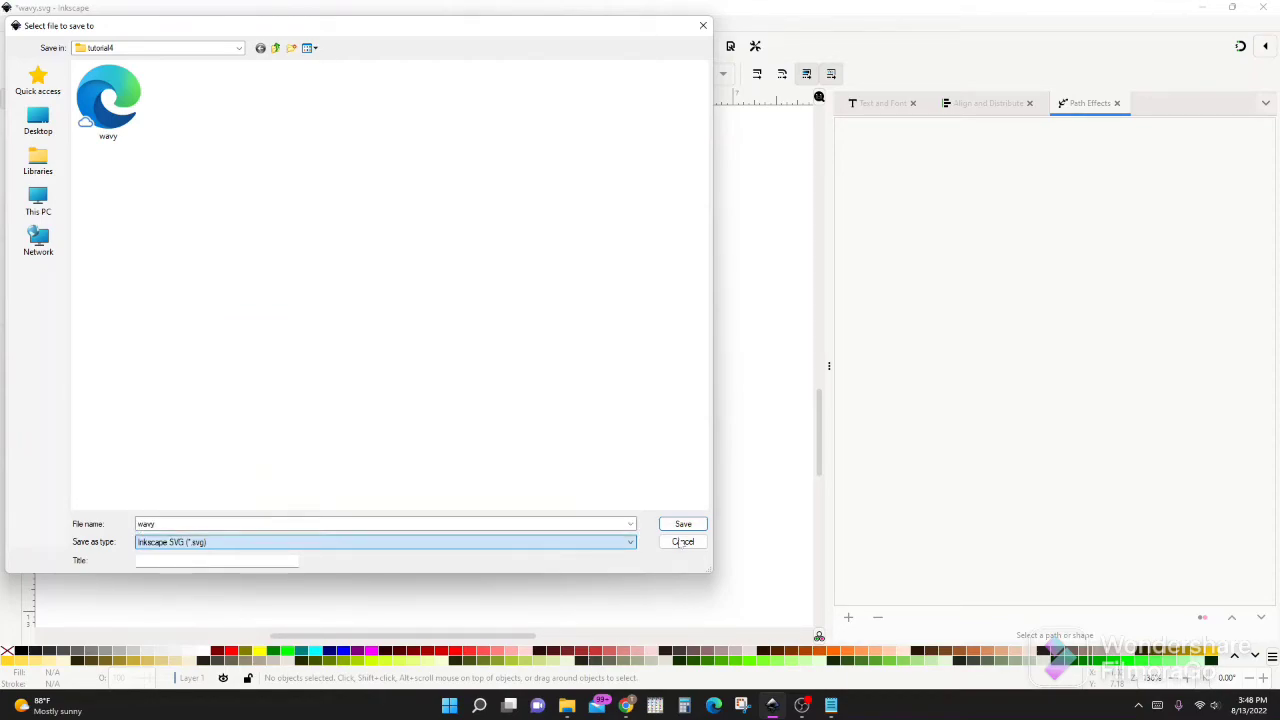
click(703, 27)
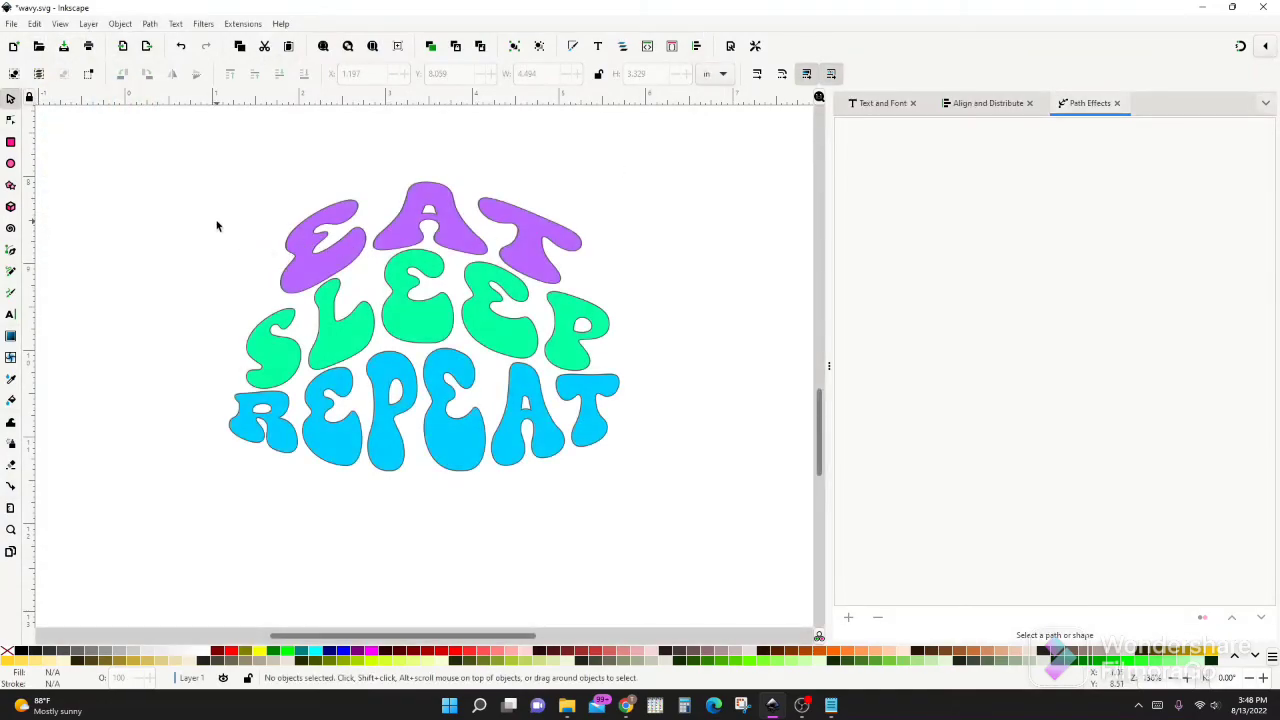